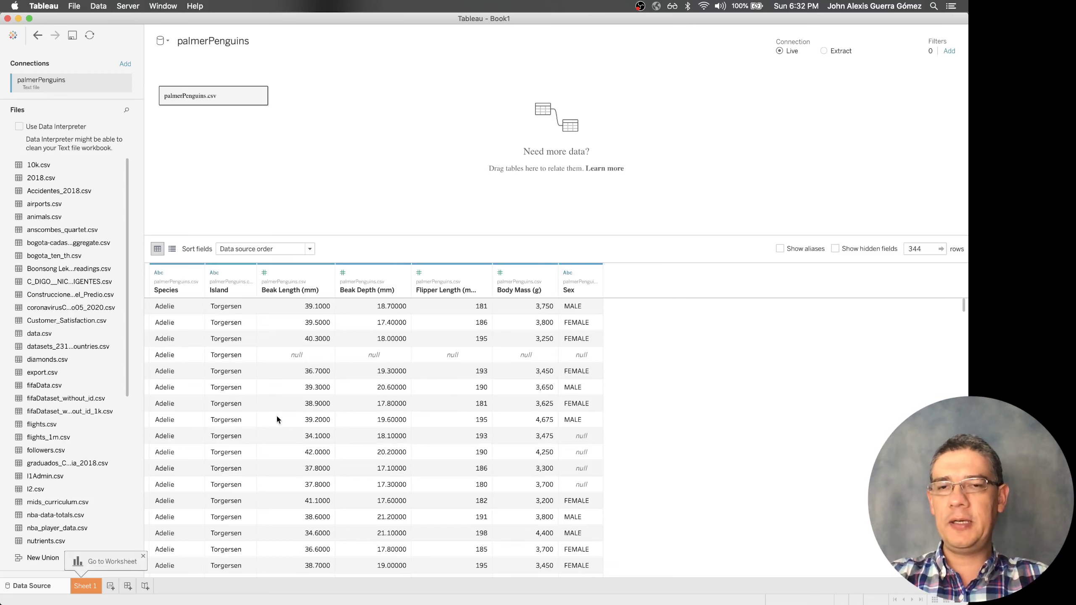
Open Sheet 1 and chart the record count of palmerPenguins.csv as a single bar
left_click(89, 587)
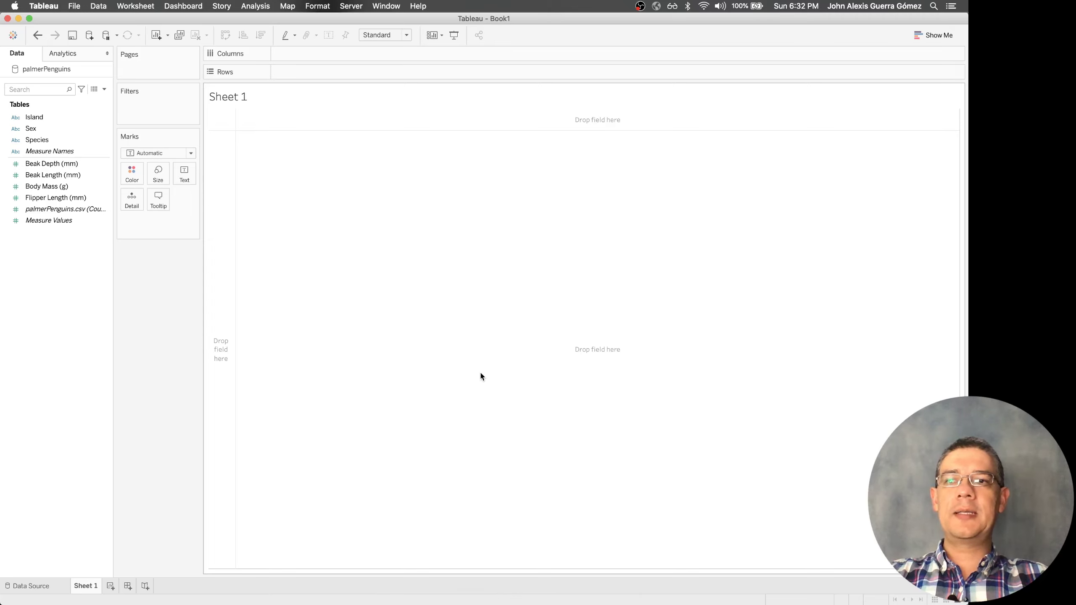
double_click(42, 226)
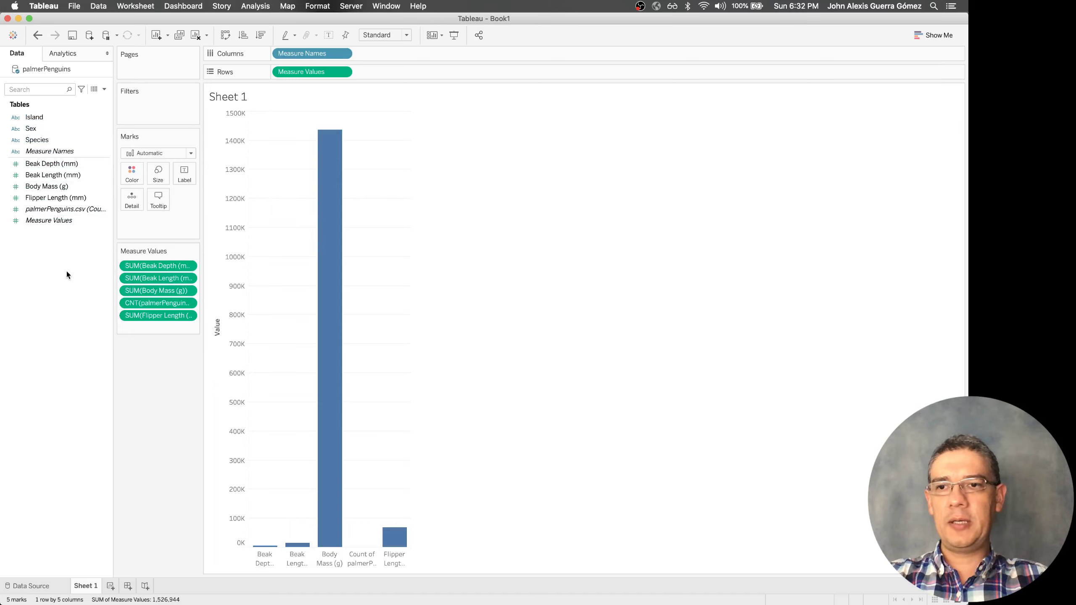
key("super+z")
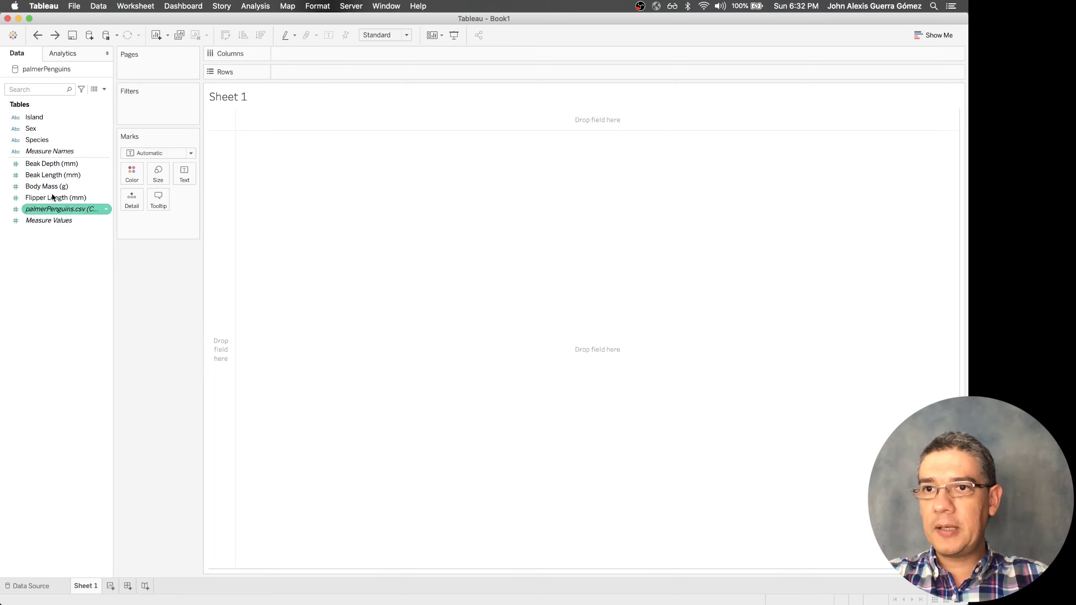
double_click(89, 209)
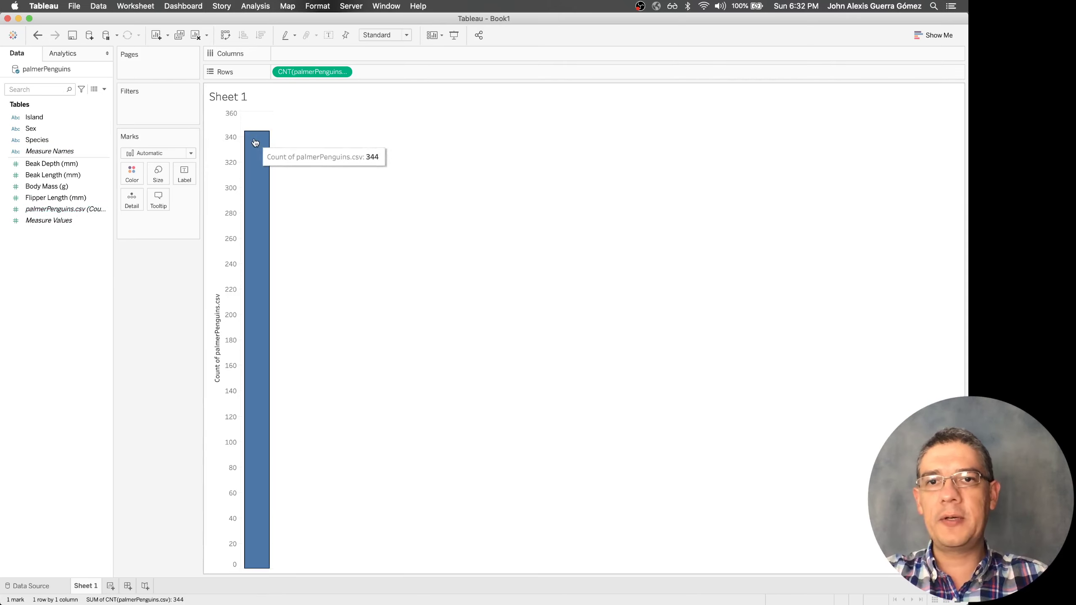
Show mark labels on the count bar and split it by Species across the columns
left_click(325, 34)
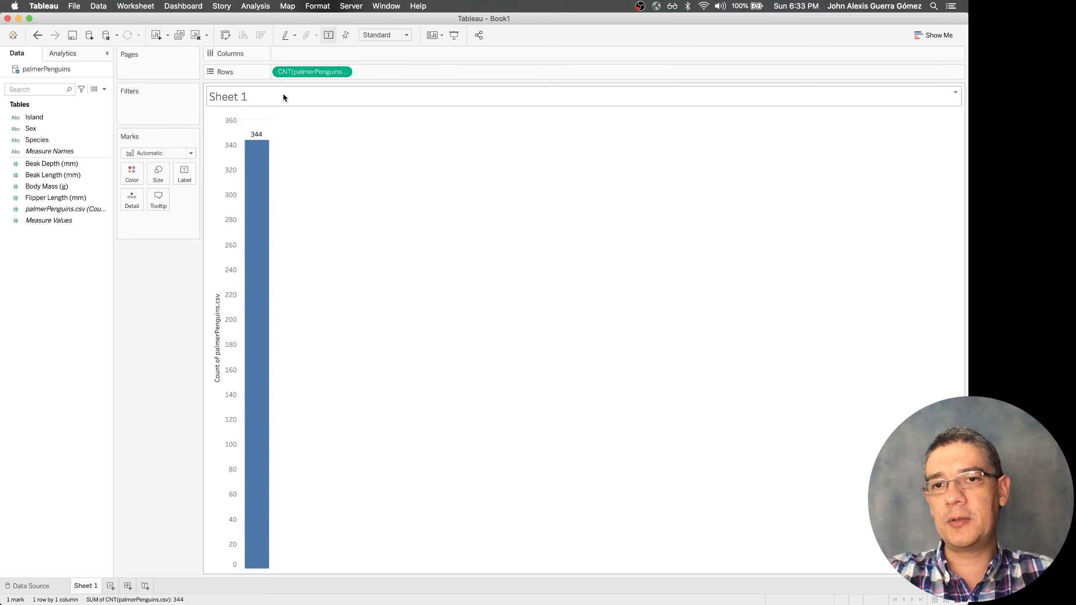
mouse_move(255, 182)
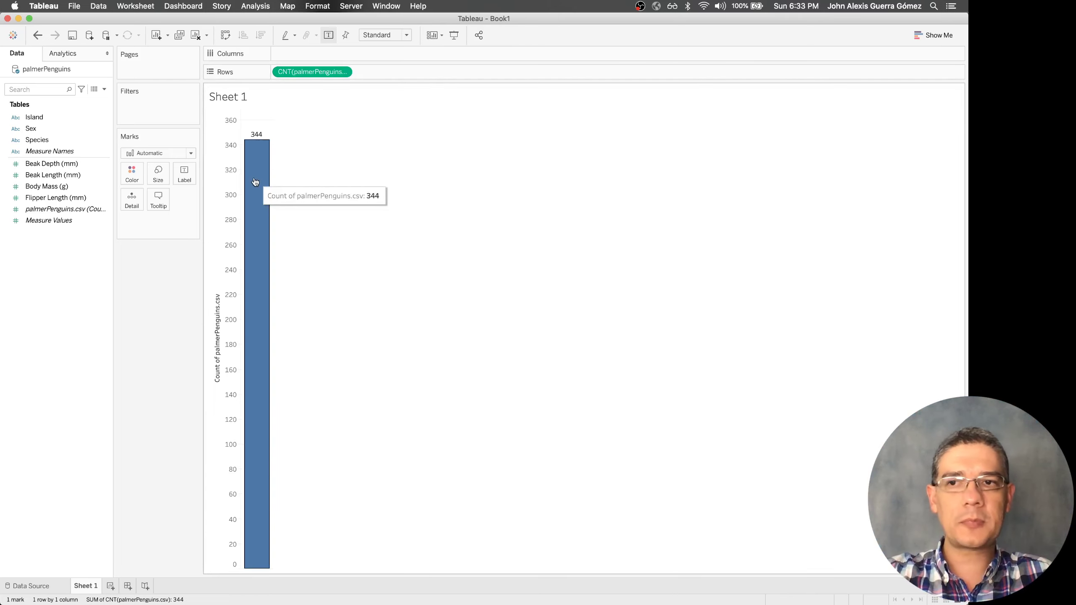
left_click(55, 143)
left_click_drag(55, 144, 351, 53)
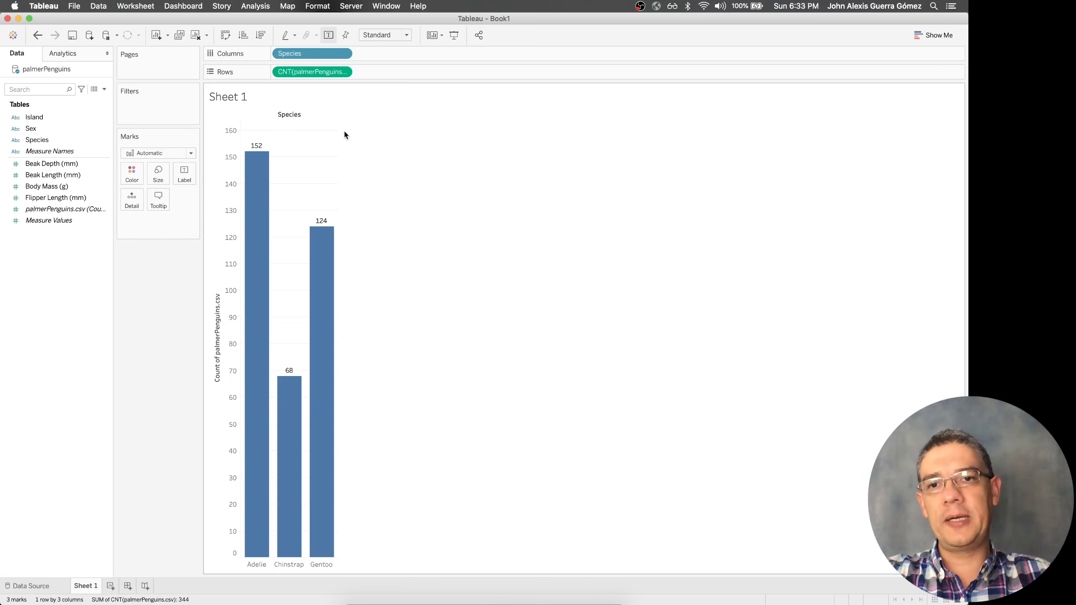
View the full underlying data of the Adelie bar, look through its rows, and close the data window
left_click(264, 231)
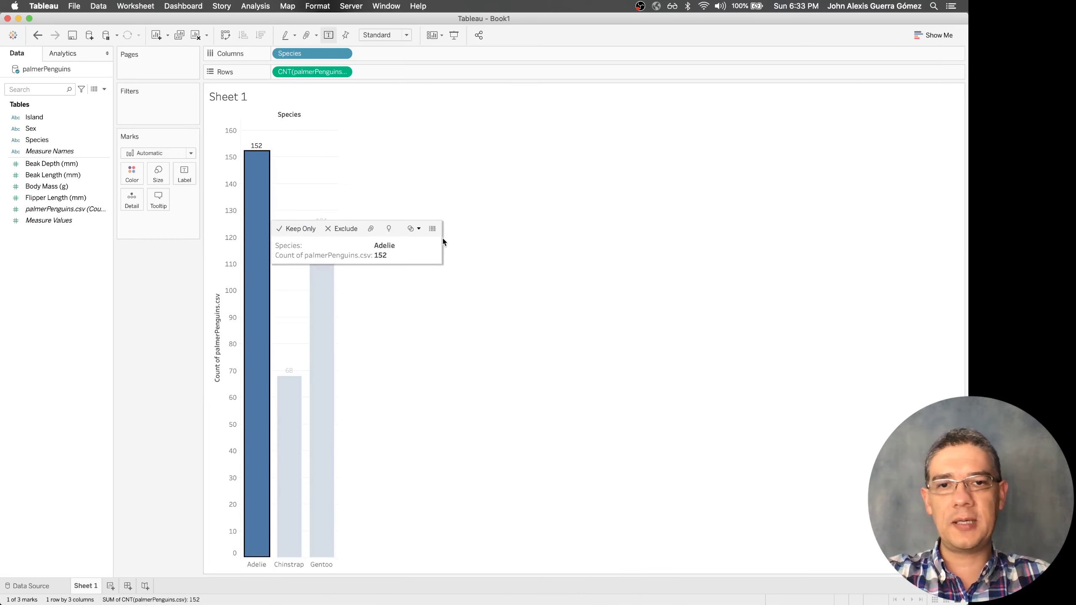
left_click(432, 229)
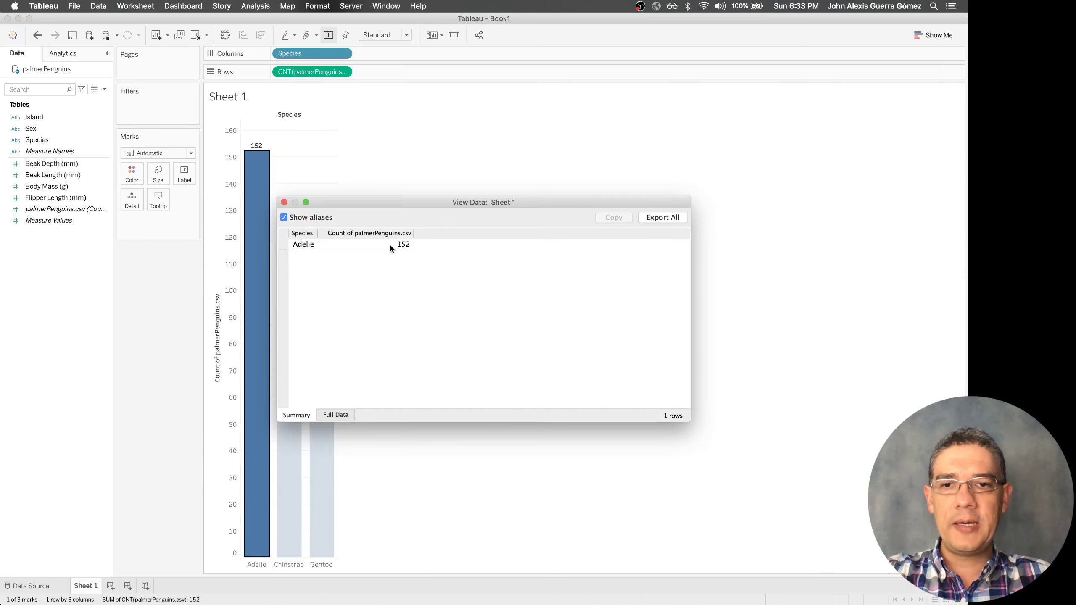
left_click(344, 417)
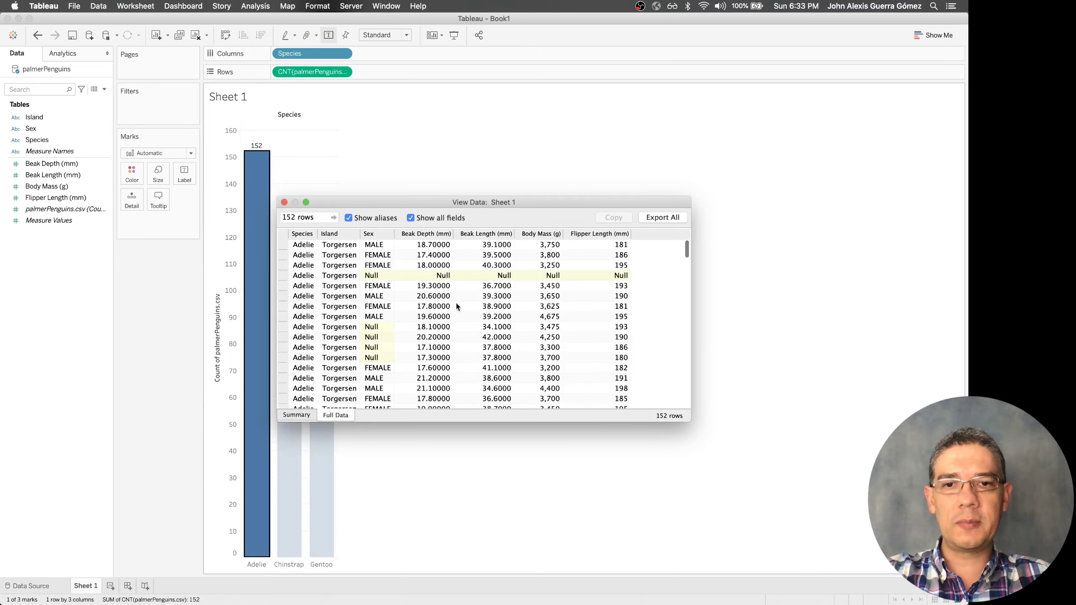
scroll(488, 276, "down", 20)
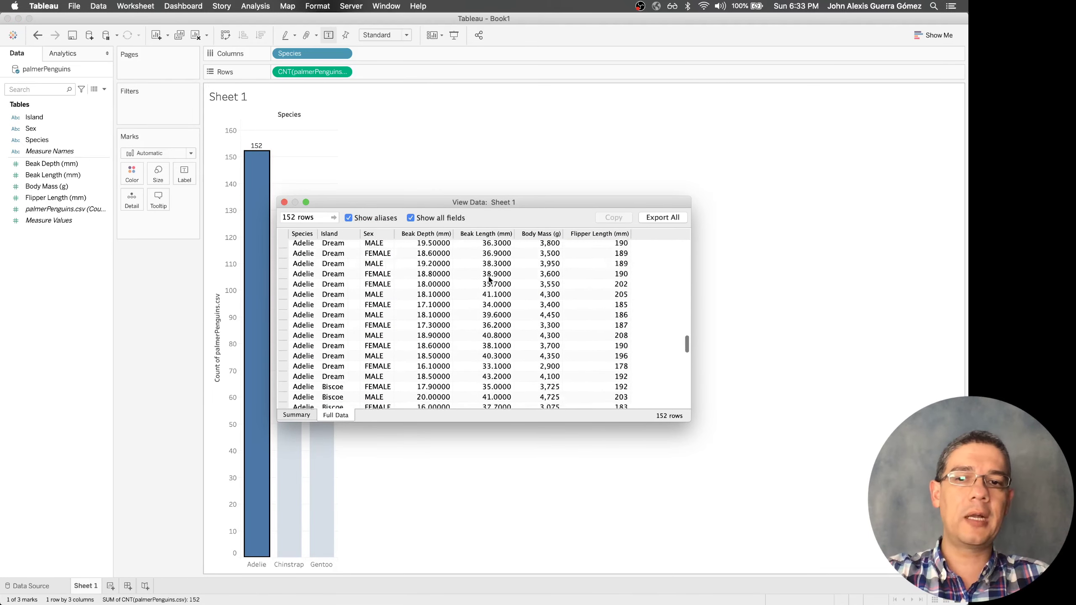
scroll(489, 279, "down", 10)
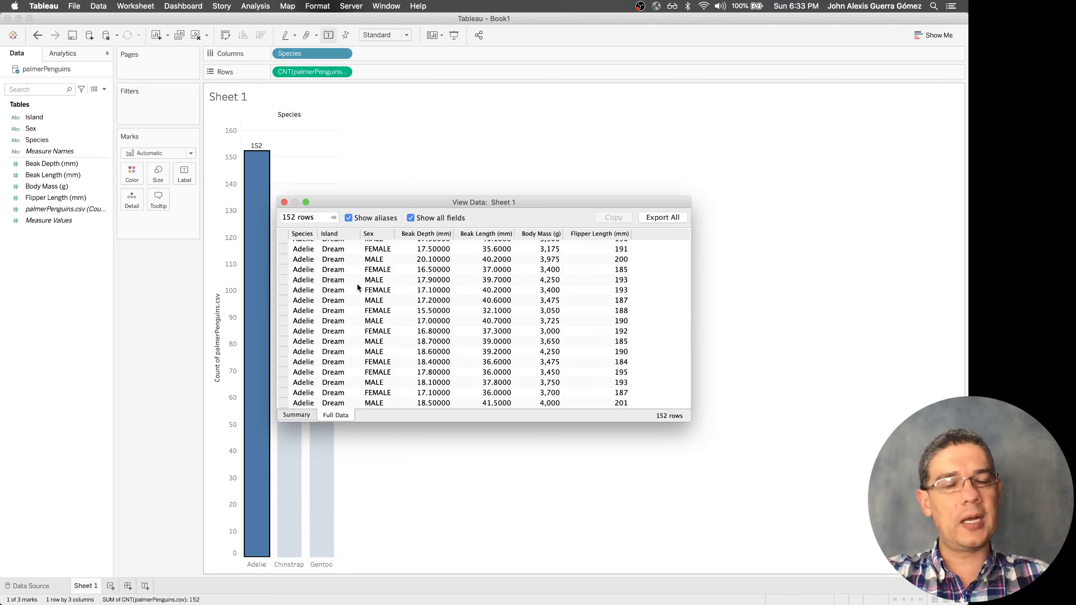
left_click(284, 202)
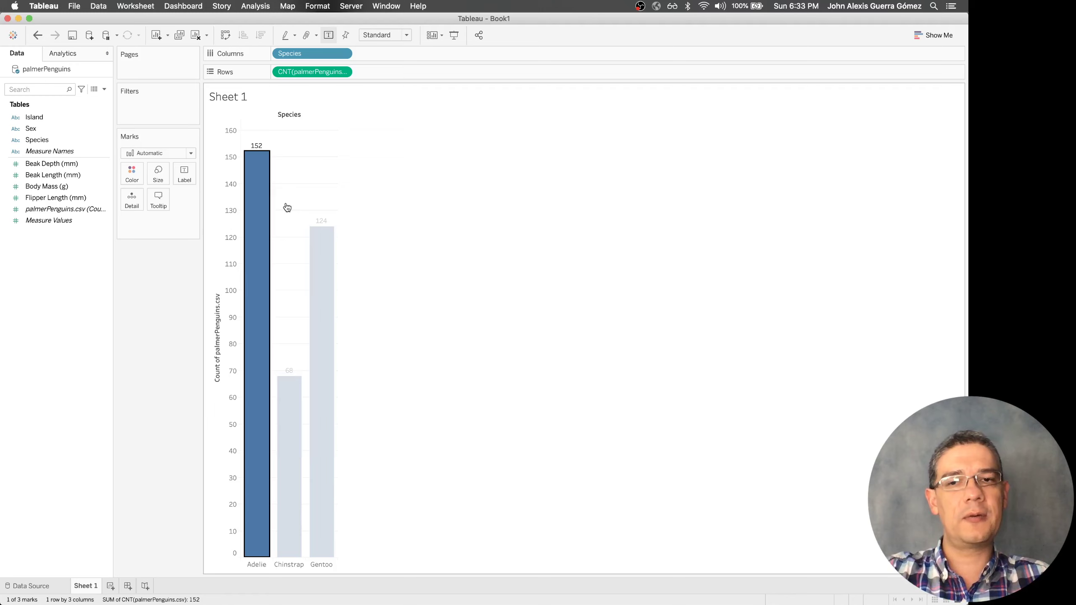
left_click(389, 231)
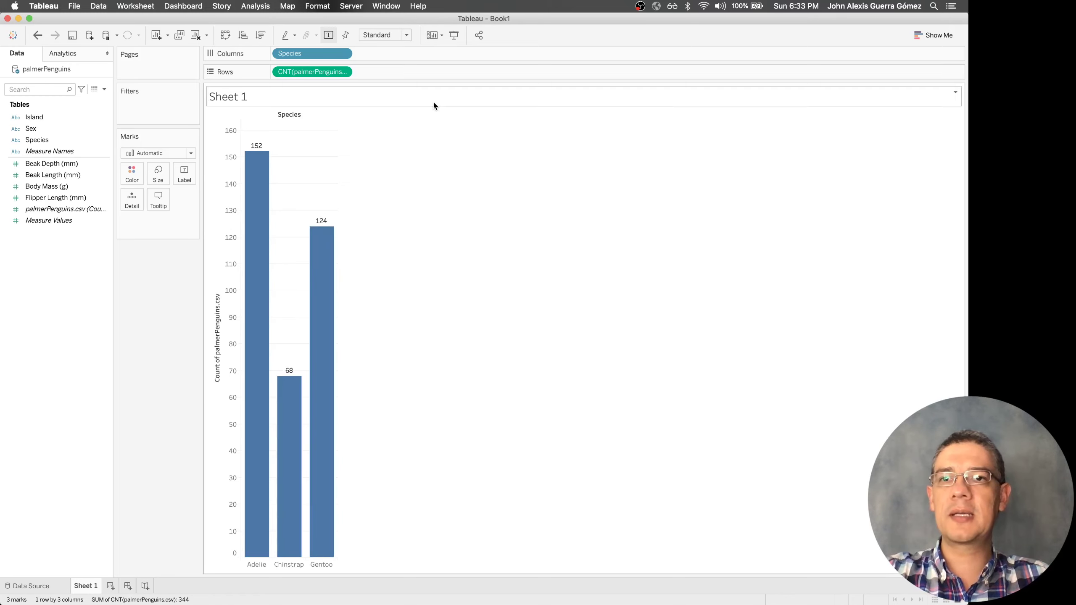
Swap the chart's rows and columns and rename the sheet "Number of Penguins by Species"
left_click(226, 35)
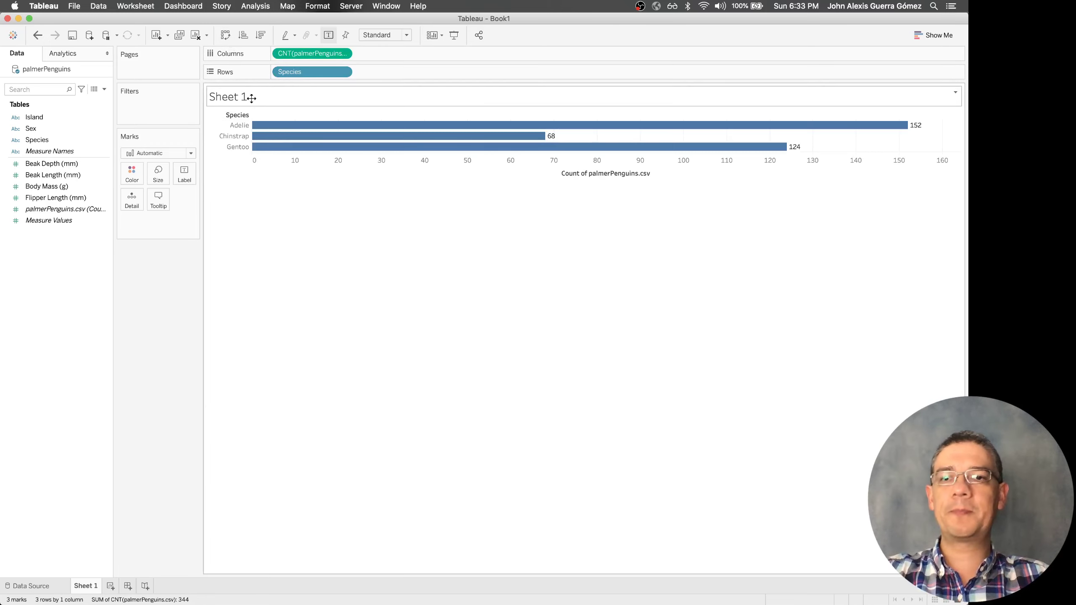
double_click(92, 584)
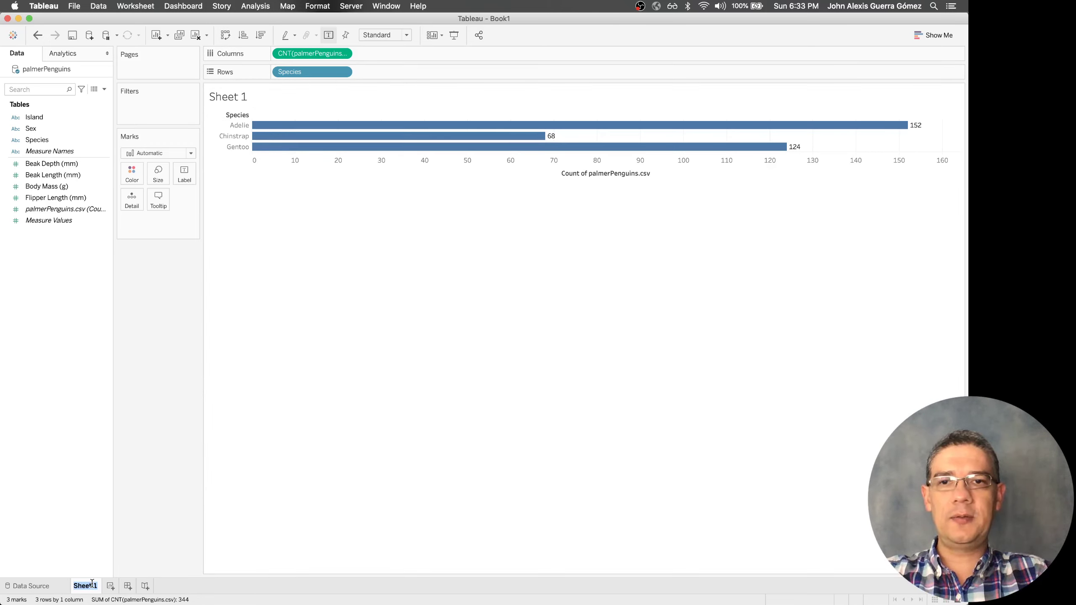
type("PENG")
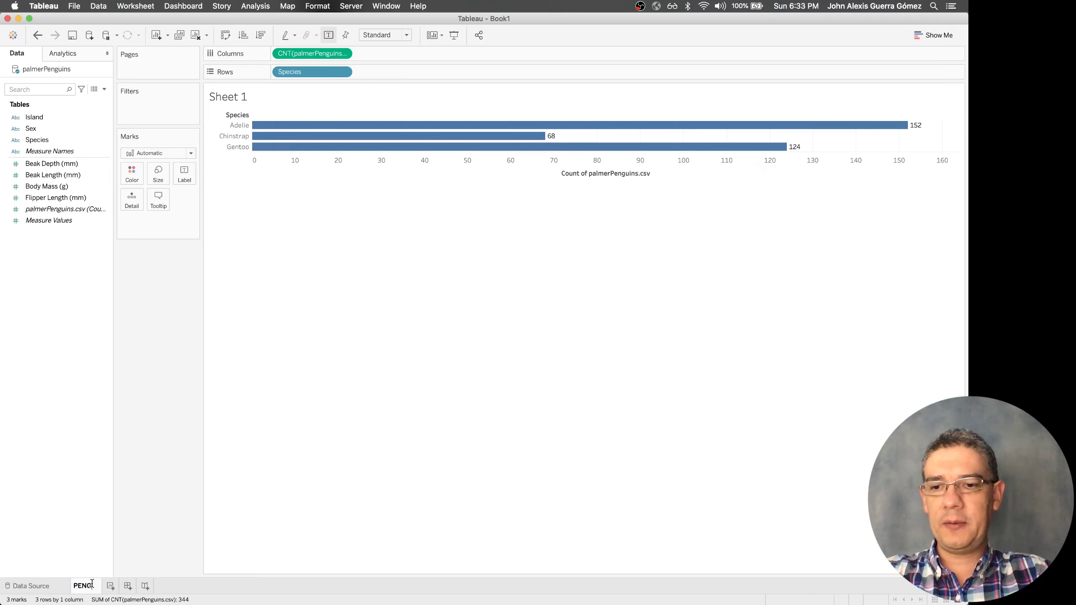
type("U")
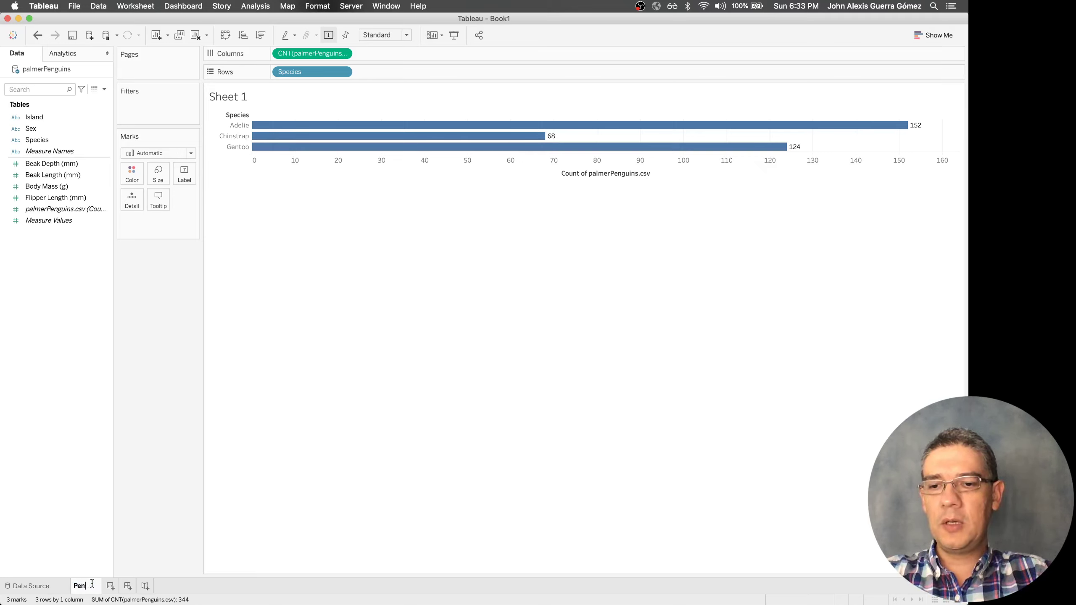
type("Numbe")
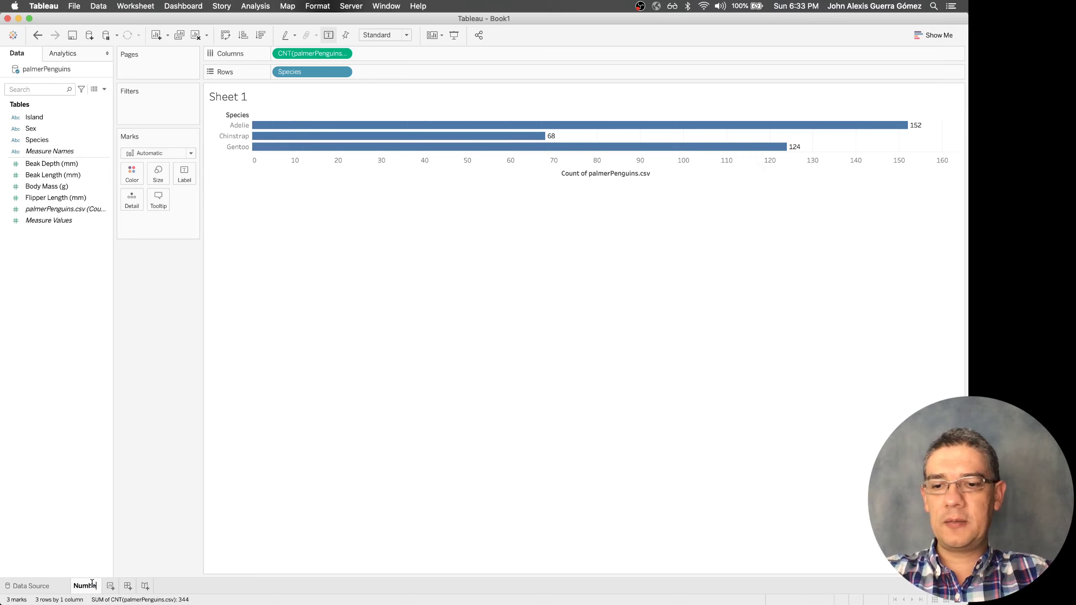
type("r of Penguins")
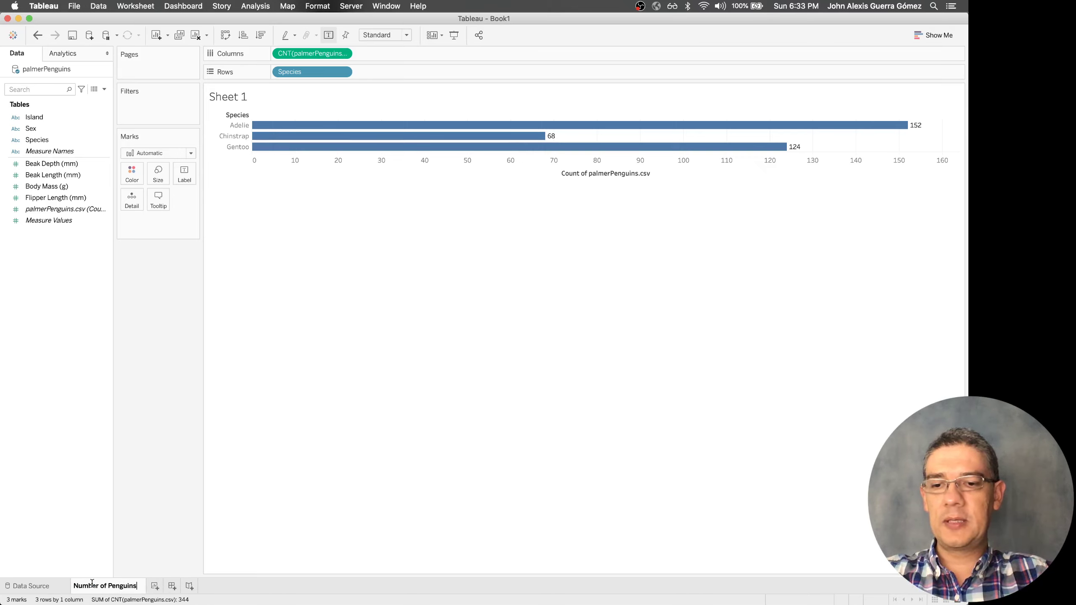
type(" by Species")
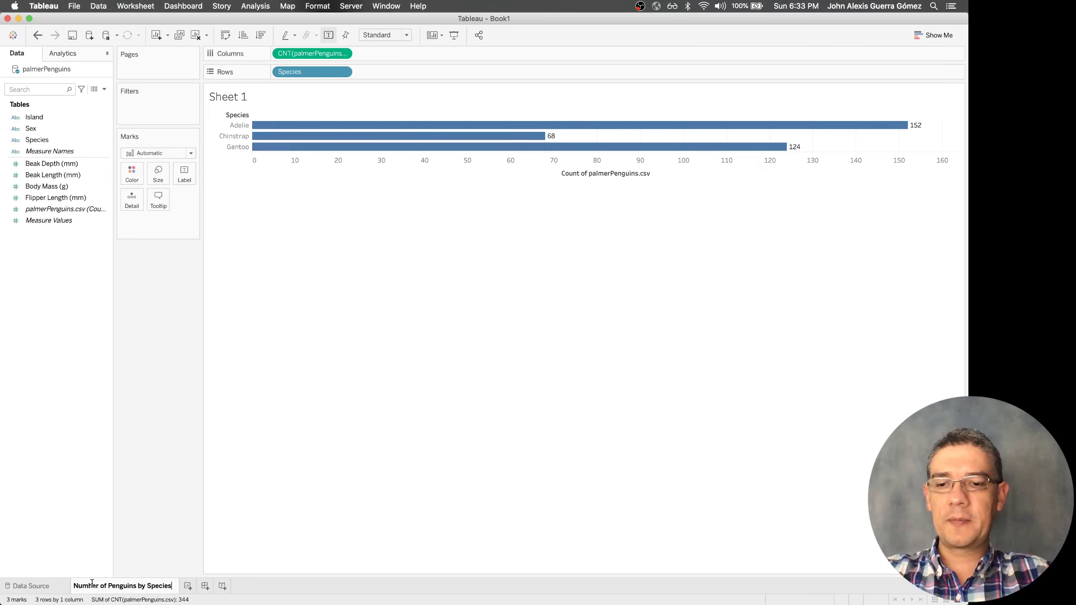
key("Return")
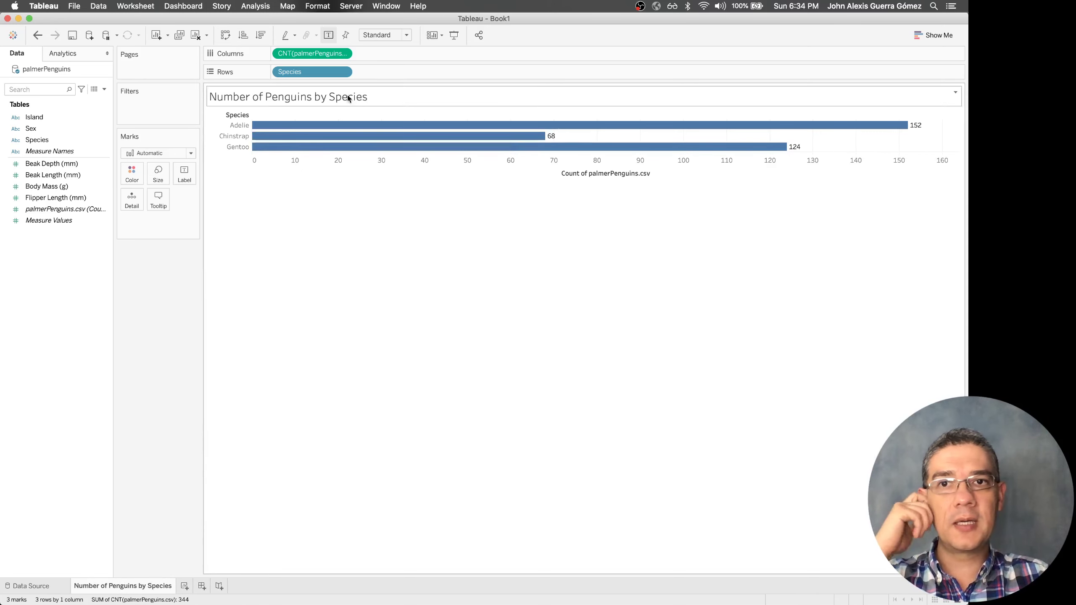
left_click(344, 54)
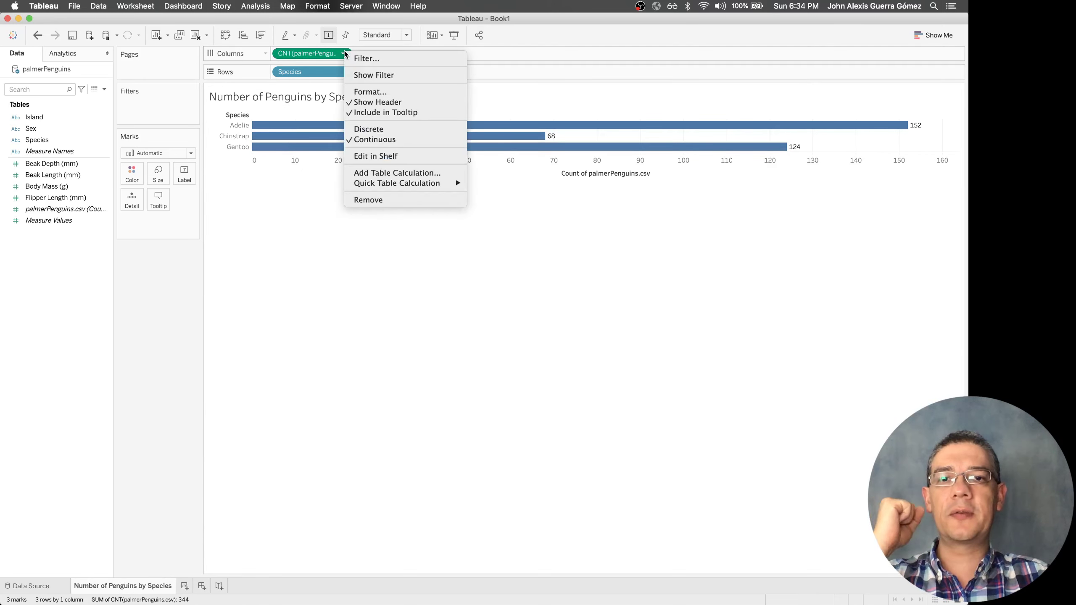
left_click(344, 54)
left_click(344, 55)
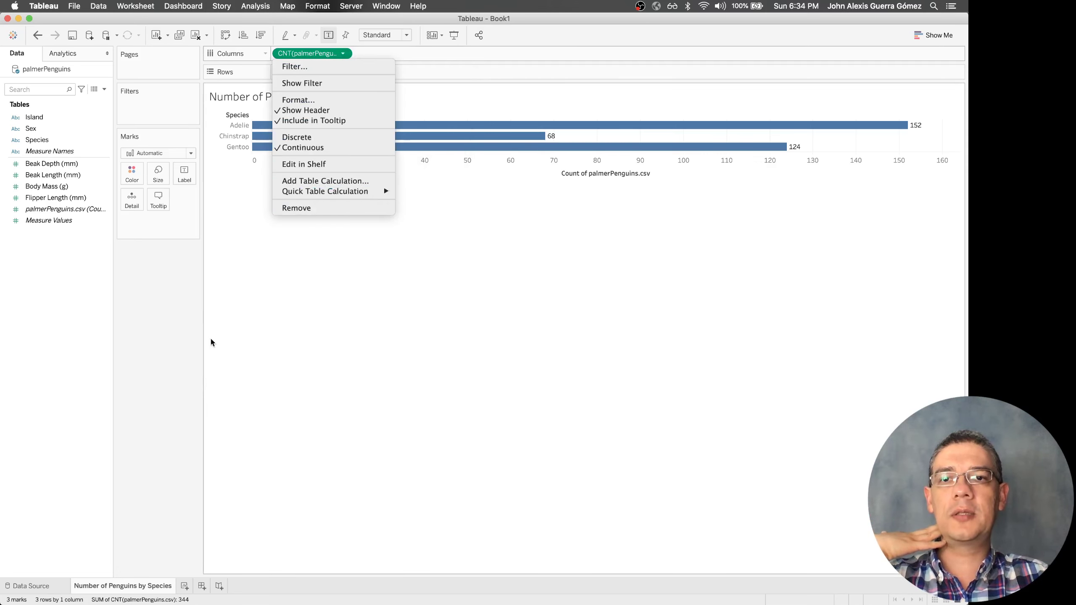
left_click(148, 336)
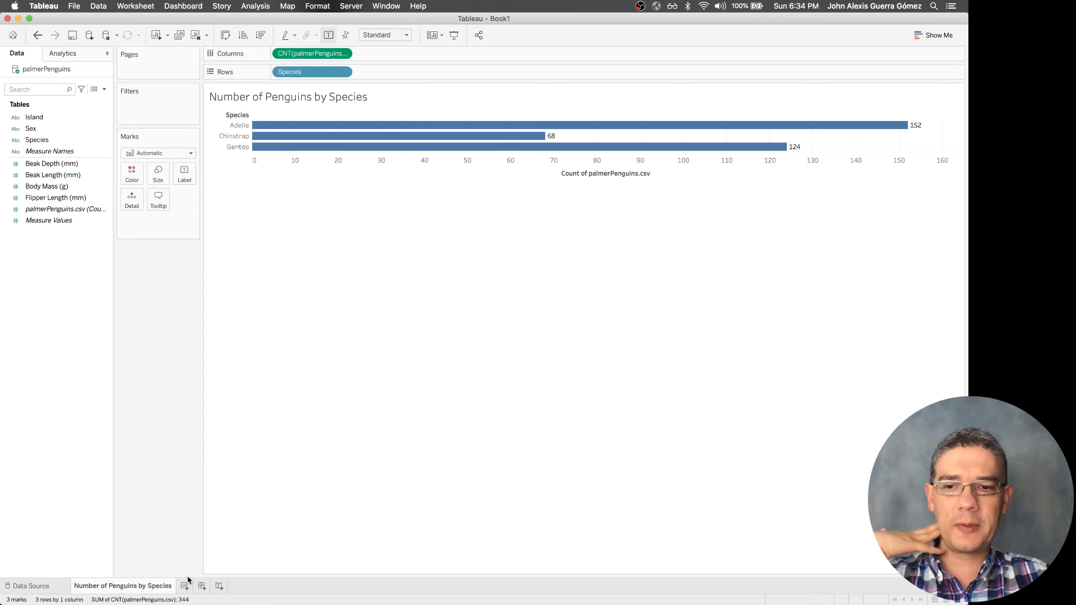
Duplicate the Number of Penguins by Species sheet and add Island to the rows, nested inside Species
right_click(156, 588)
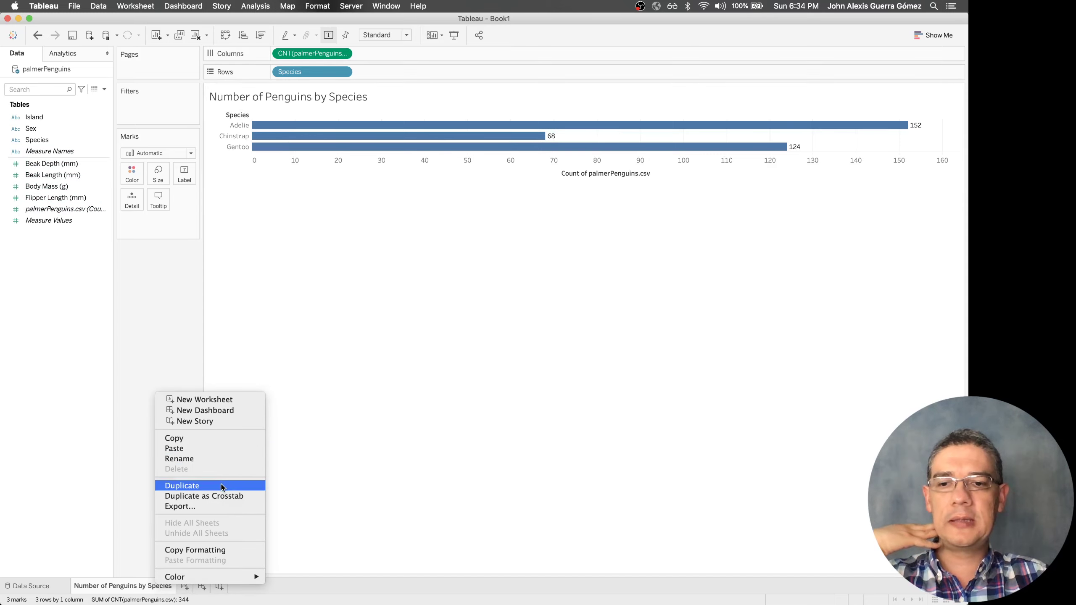
left_click(222, 486)
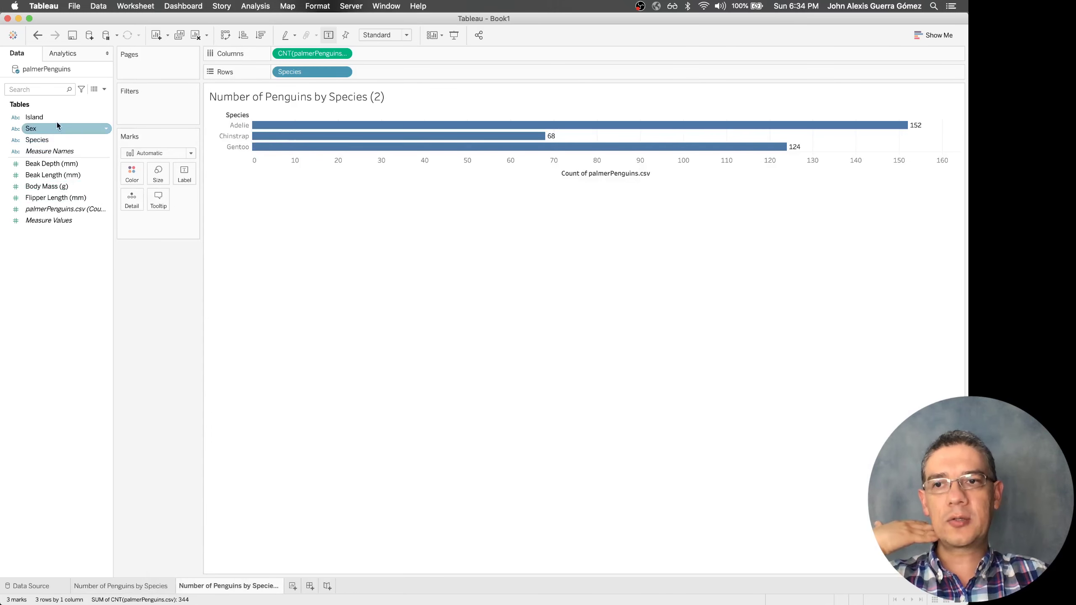
left_click_drag(32, 117, 281, 74)
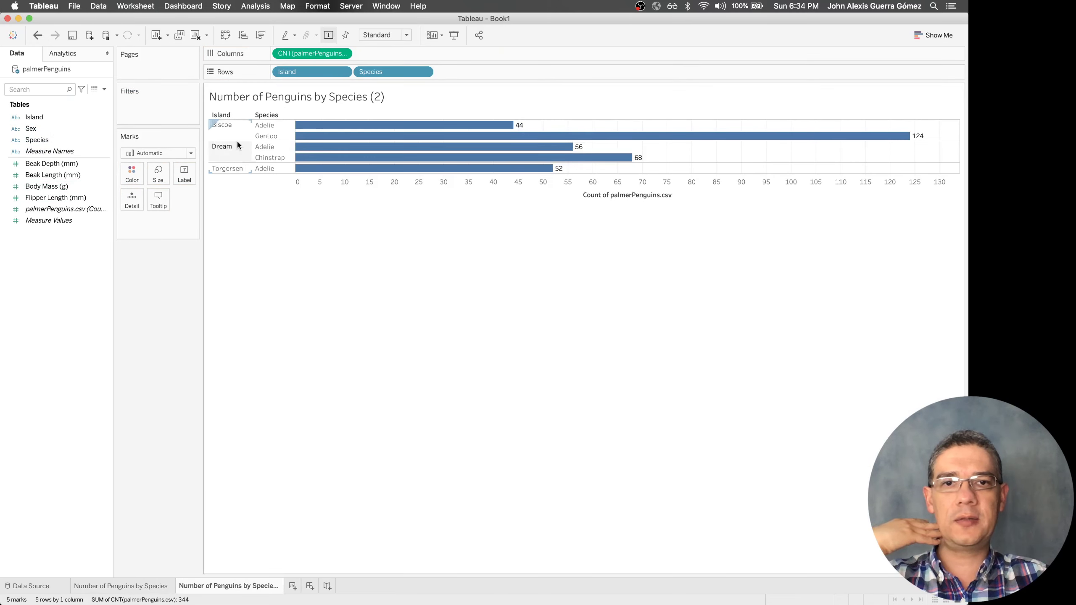
mouse_move(518, 172)
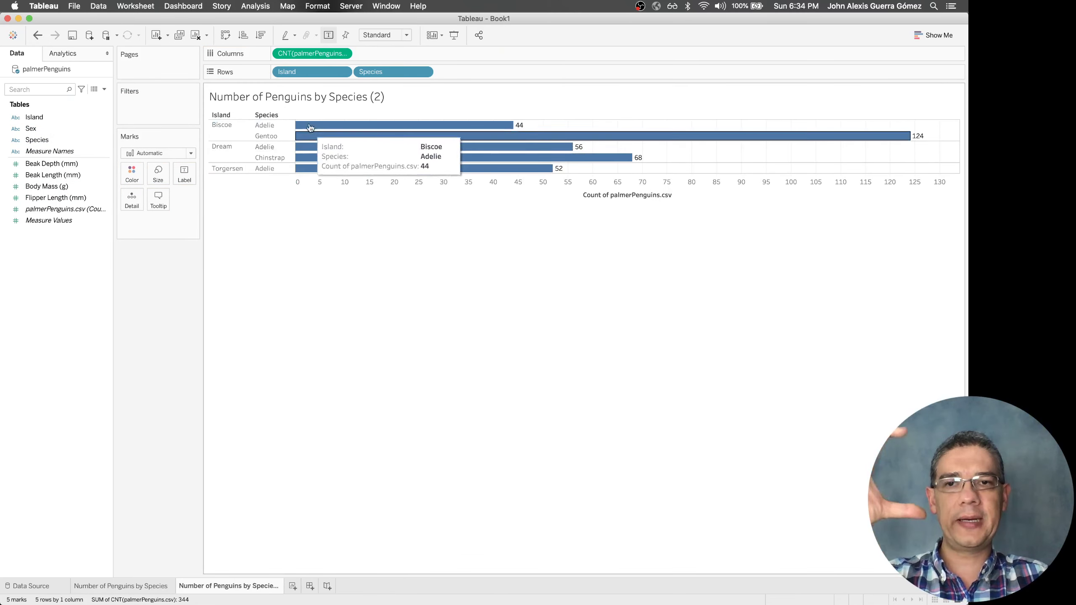
left_click_drag(326, 72, 469, 76)
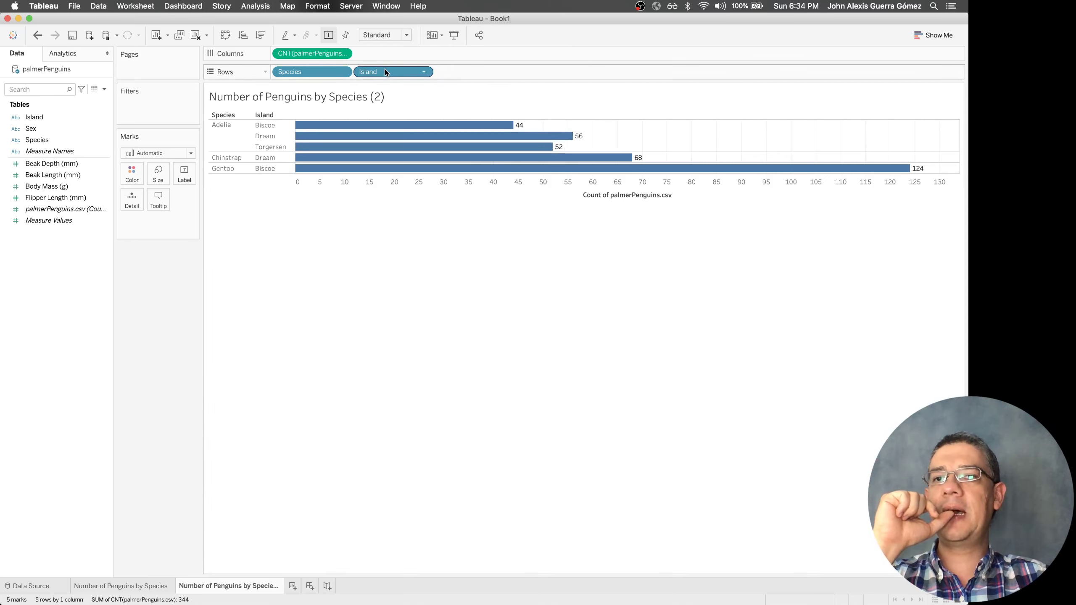
Use Island as the bar color instead of a row field and make the Species rows taller
left_click_drag(385, 72, 129, 174)
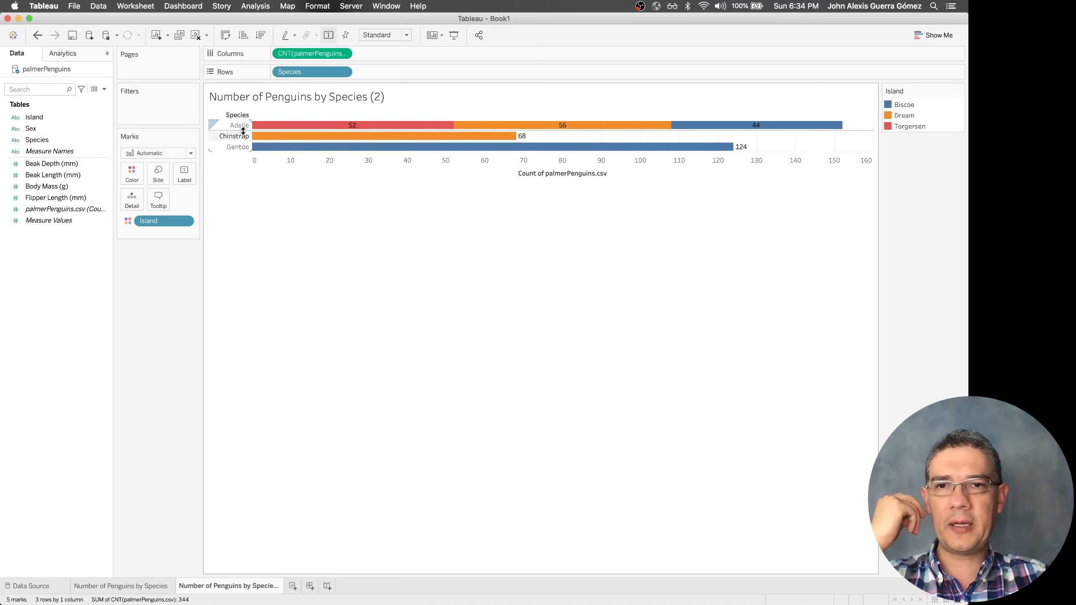
left_click_drag(243, 130, 243, 152)
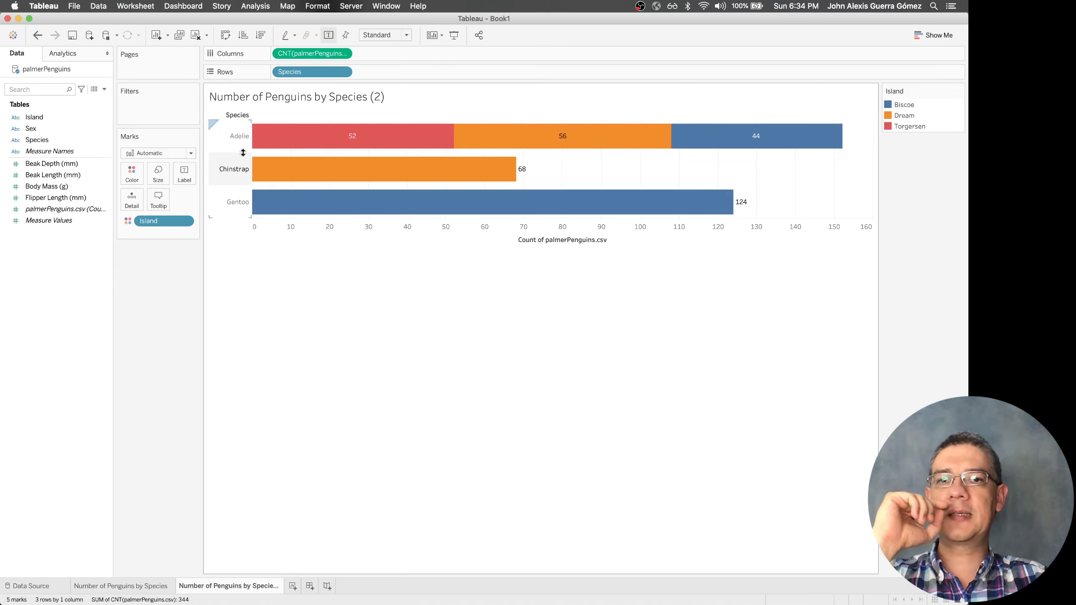
Rename the duplicated sheet "Number of Penguins by Species and Island"
double_click(218, 588)
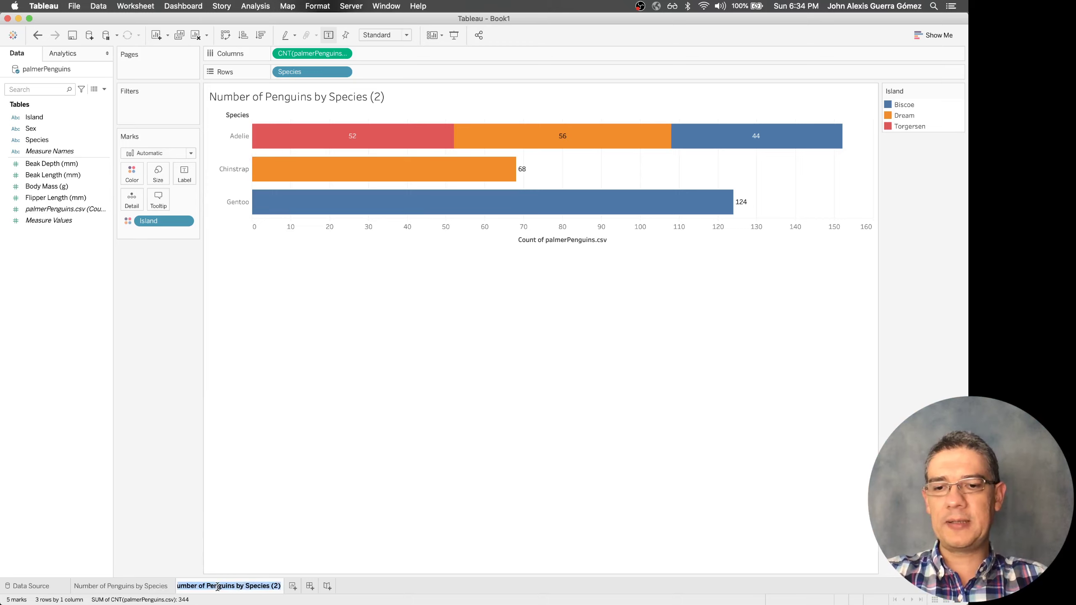
left_click(248, 586)
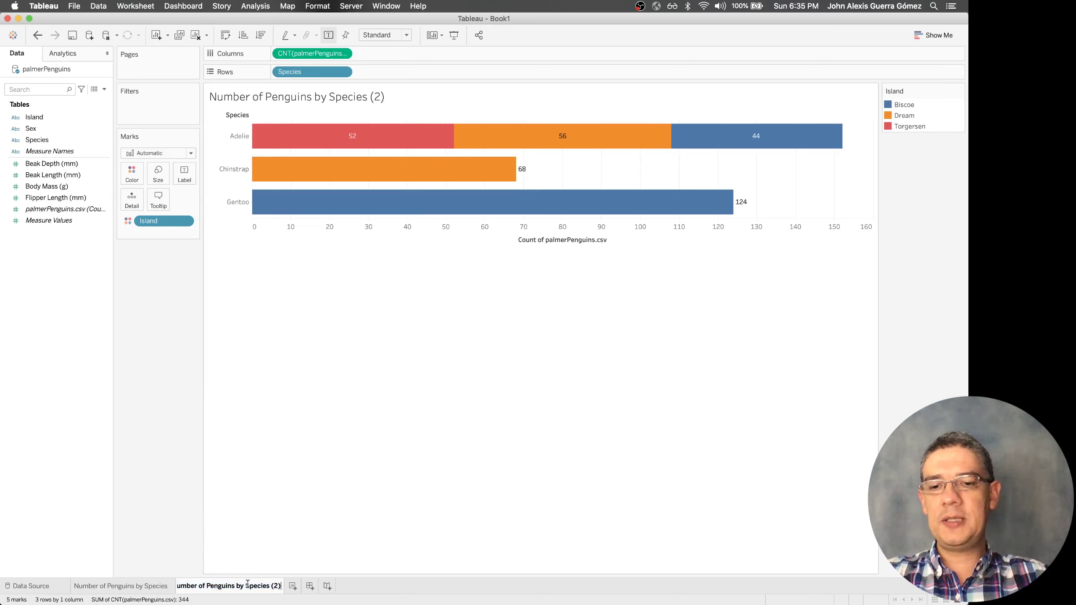
key("BackSpace")
key("BackSpace")
key("BackSpace")
type("and")
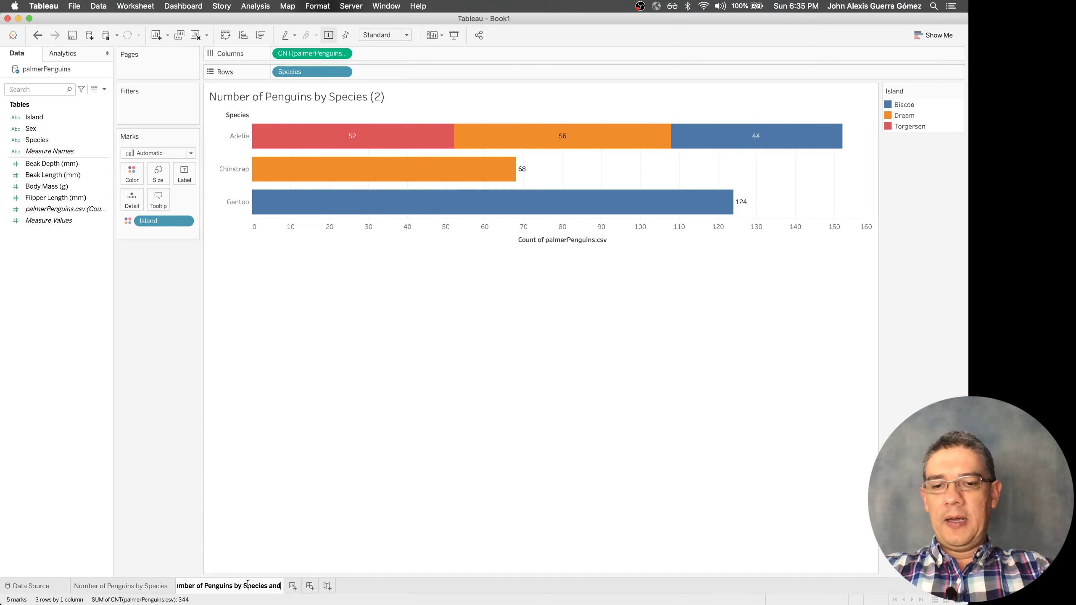
type(" Island")
key("Return")
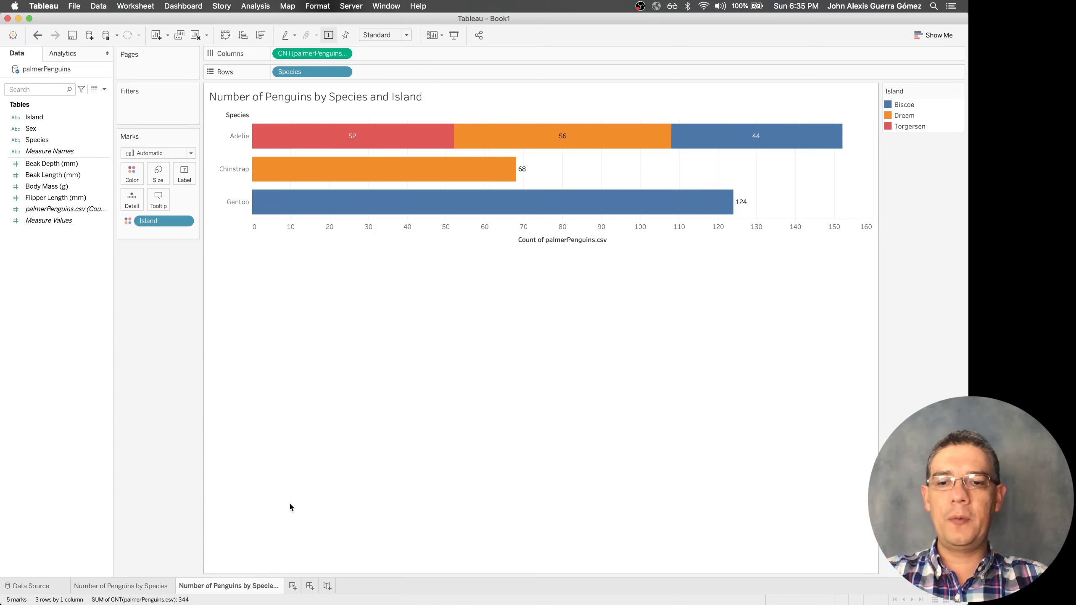
Duplicate the Number of Penguins by Species sheet and turn the copy into a pie chart
left_click(150, 587)
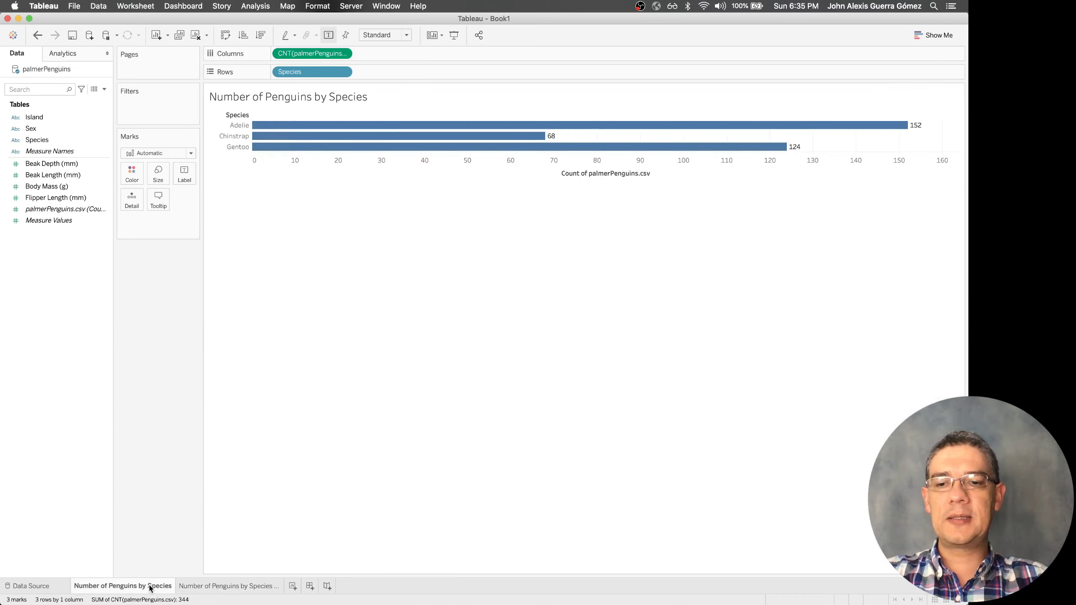
right_click(153, 588)
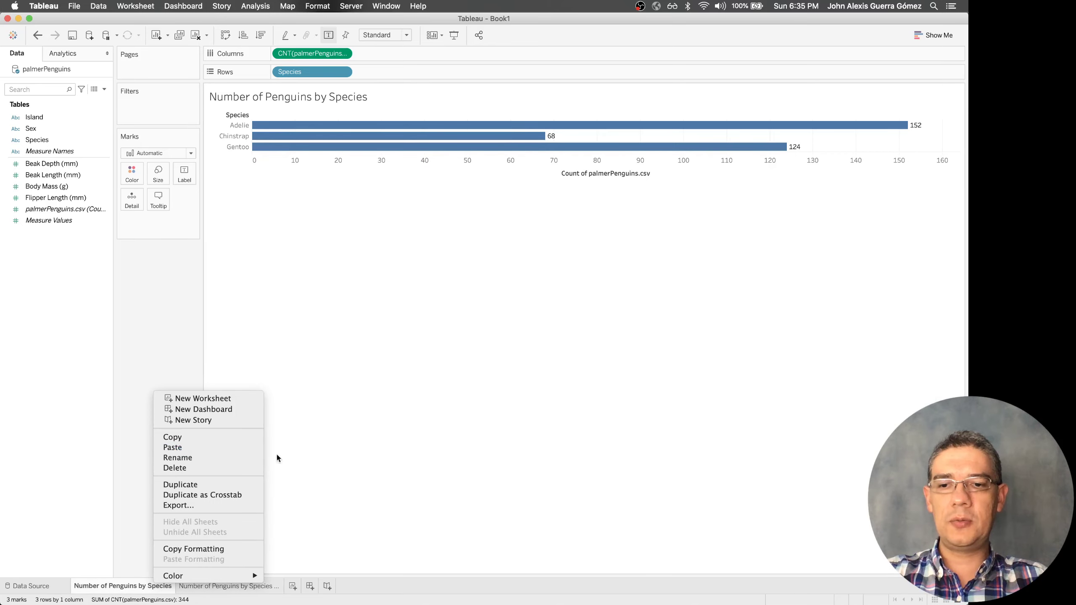
left_click(447, 432)
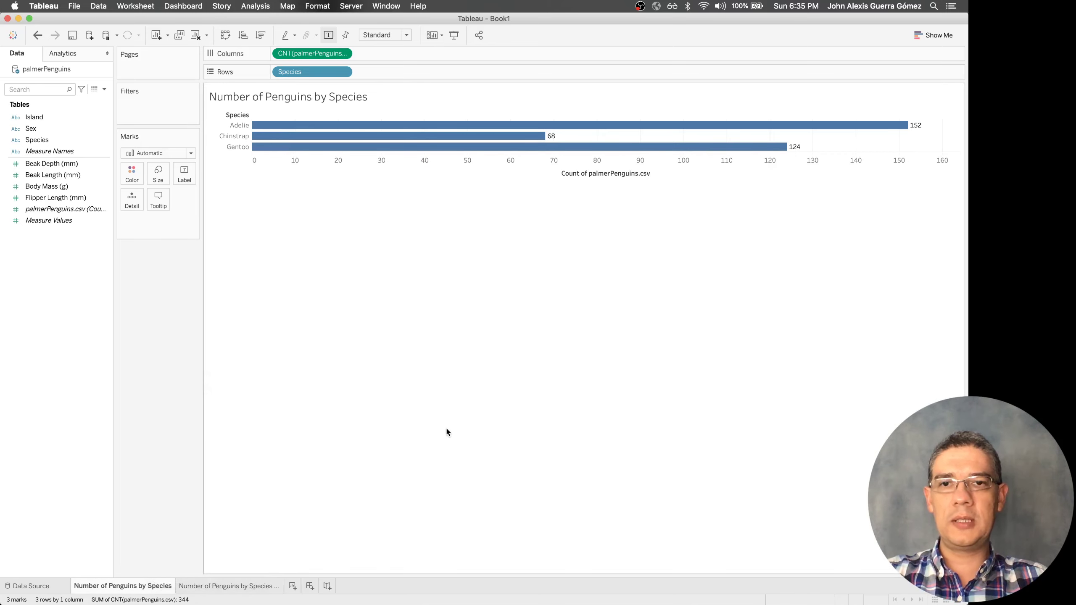
right_click(138, 588)
left_click(197, 484)
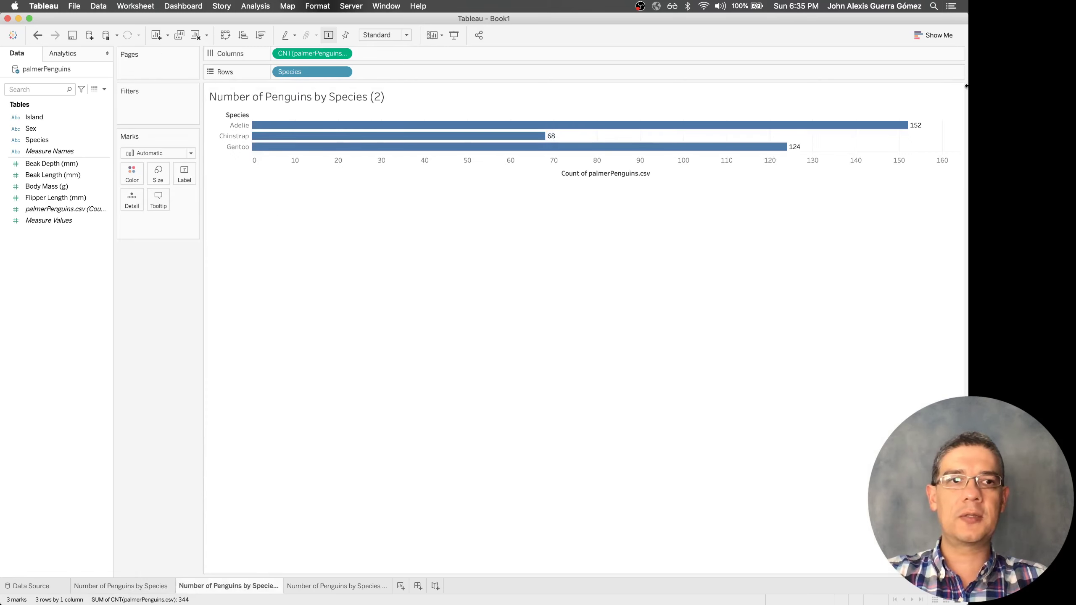
left_click(933, 35)
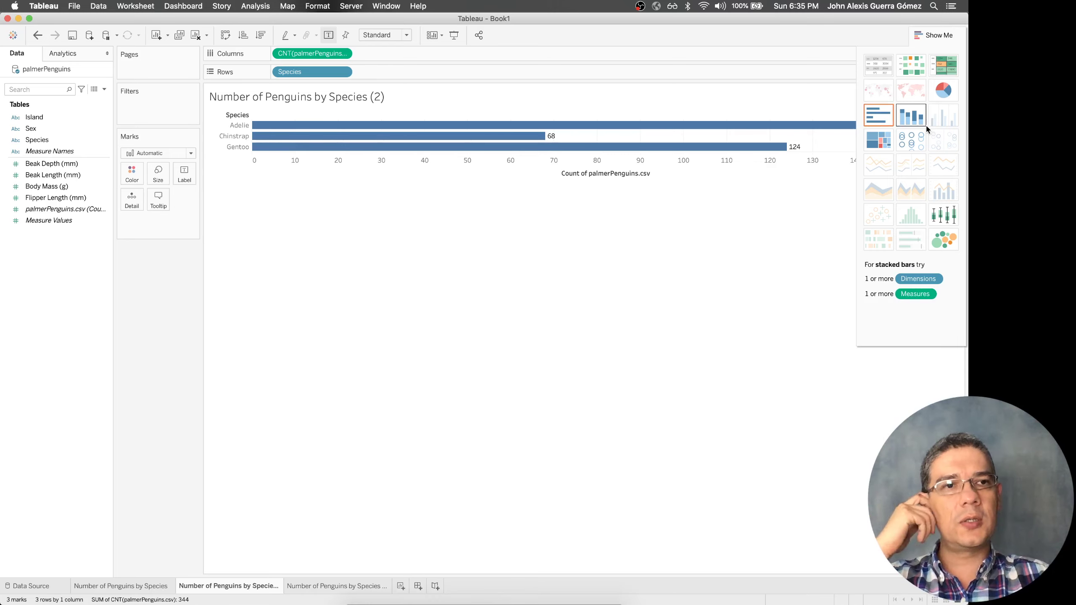
left_click(944, 91)
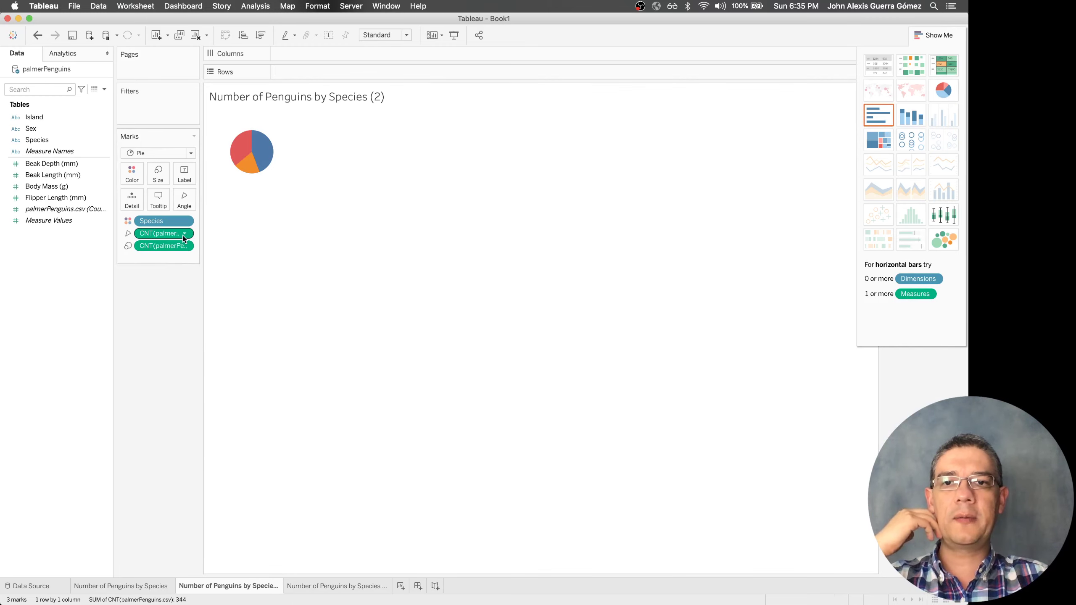
Enlarge the pie mark and fit the chart to Entire View
left_click(158, 173)
mouse_move(178, 200)
left_mouse_down()
mouse_move(244, 200)
mouse_move(190, 198)
left_mouse_up()
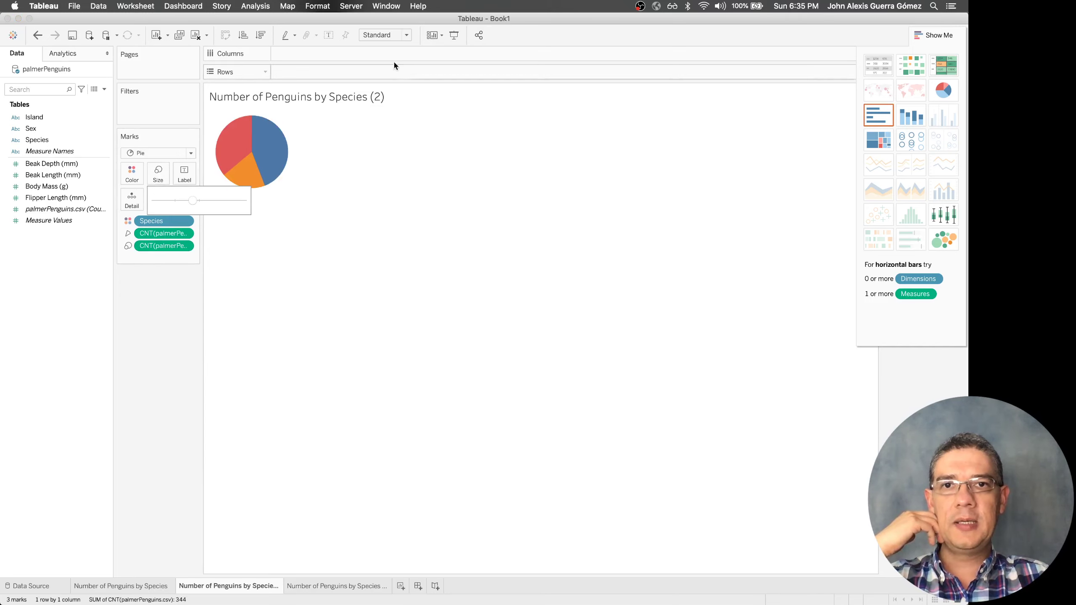
left_click(405, 35)
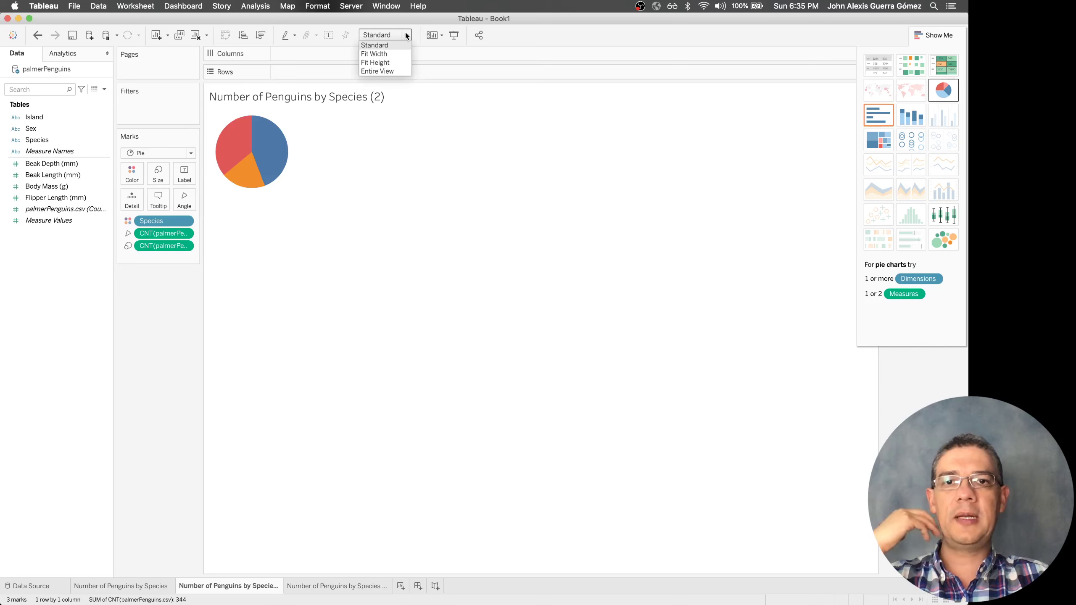
left_click(390, 70)
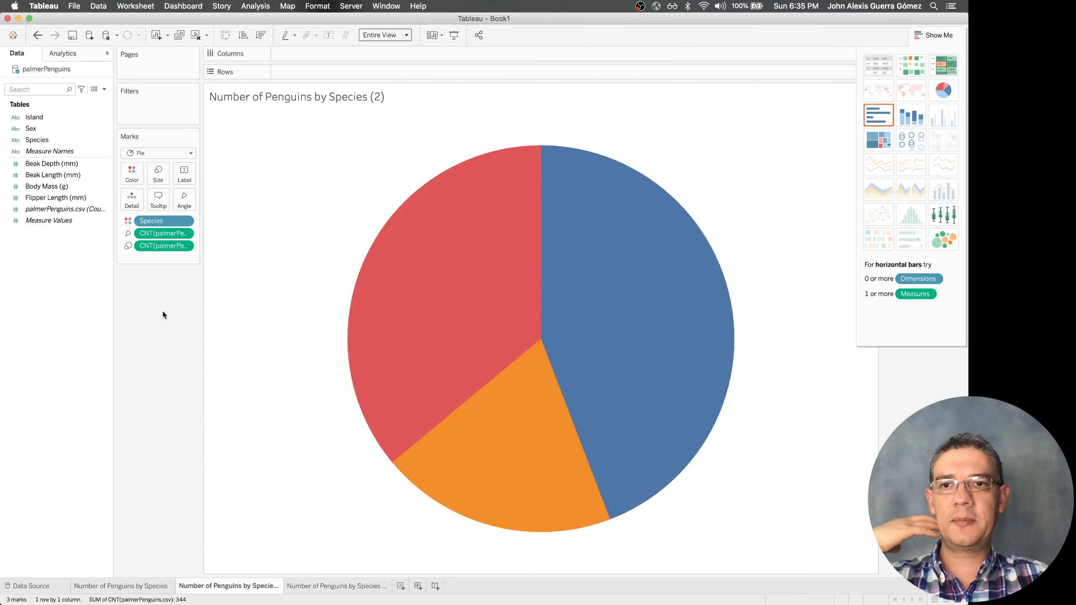
Show mark labels on the pie slices with both the Species name and the penguin count
left_click(328, 35)
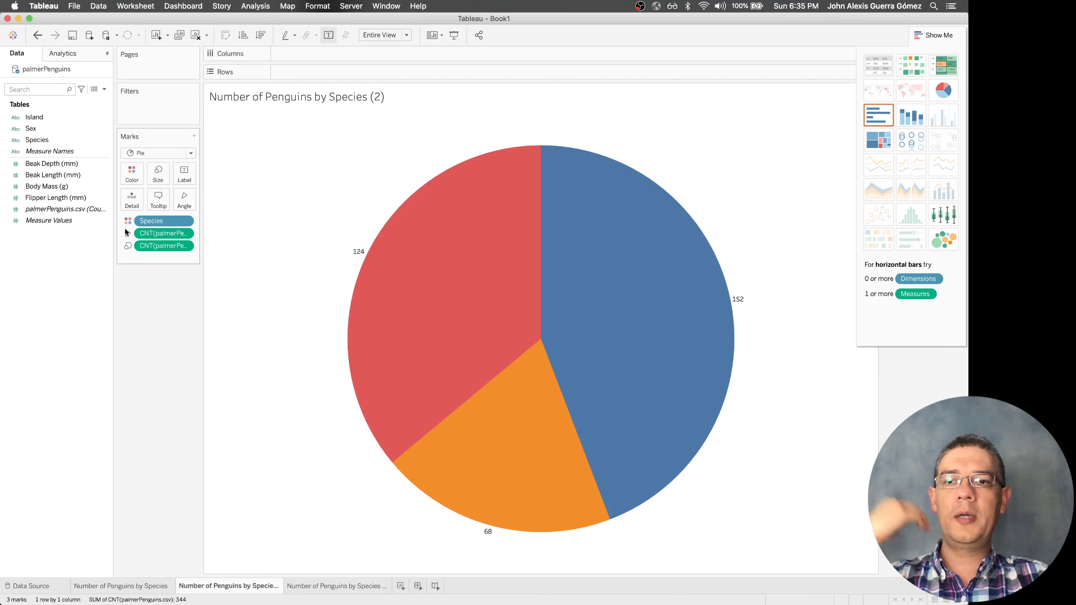
left_click_drag(147, 222, 188, 178)
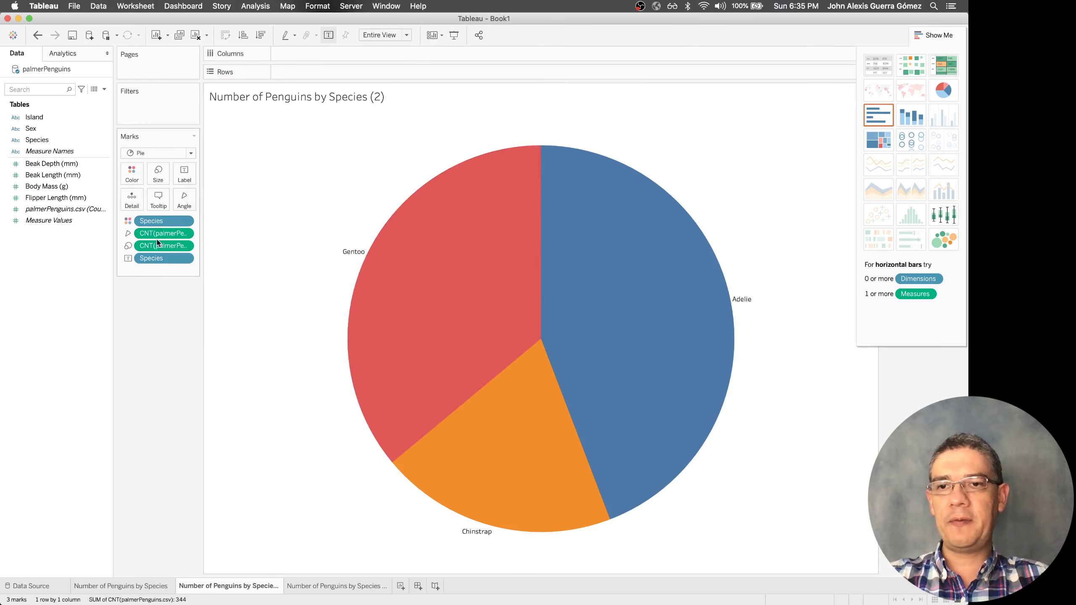
left_click_drag(160, 234, 185, 181)
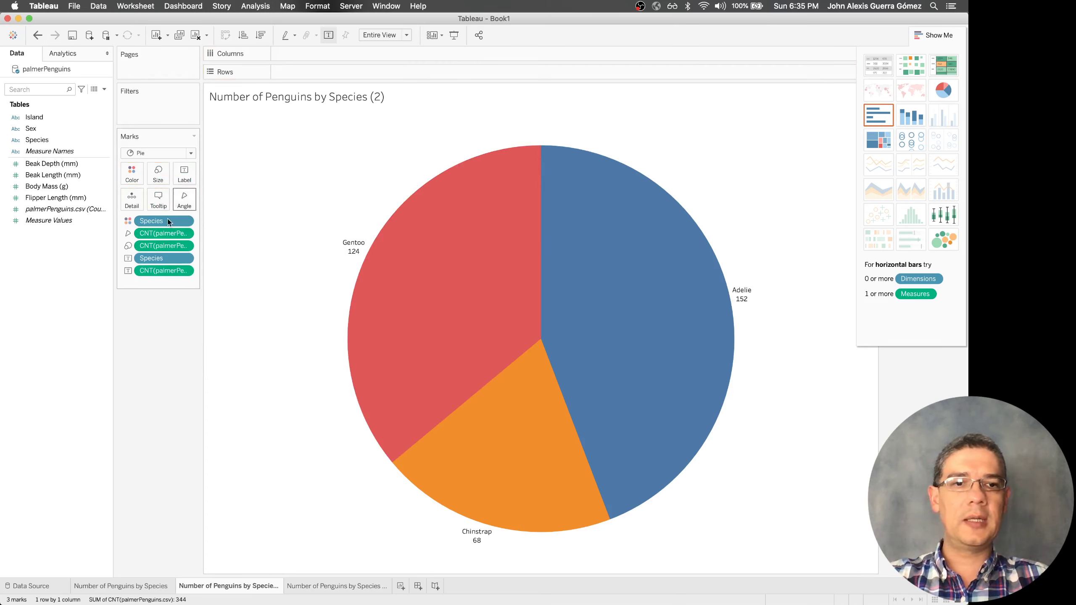
mouse_move(431, 311)
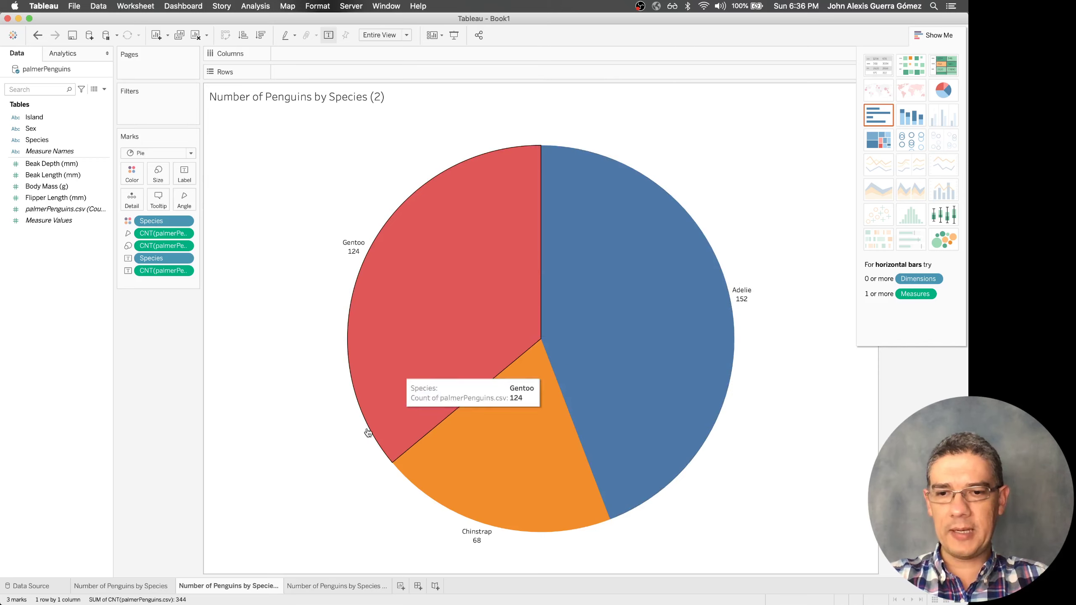
Rename the pie sheet "Pie Chart", then duplicate it and hide the chart type suggestions
double_click(245, 587)
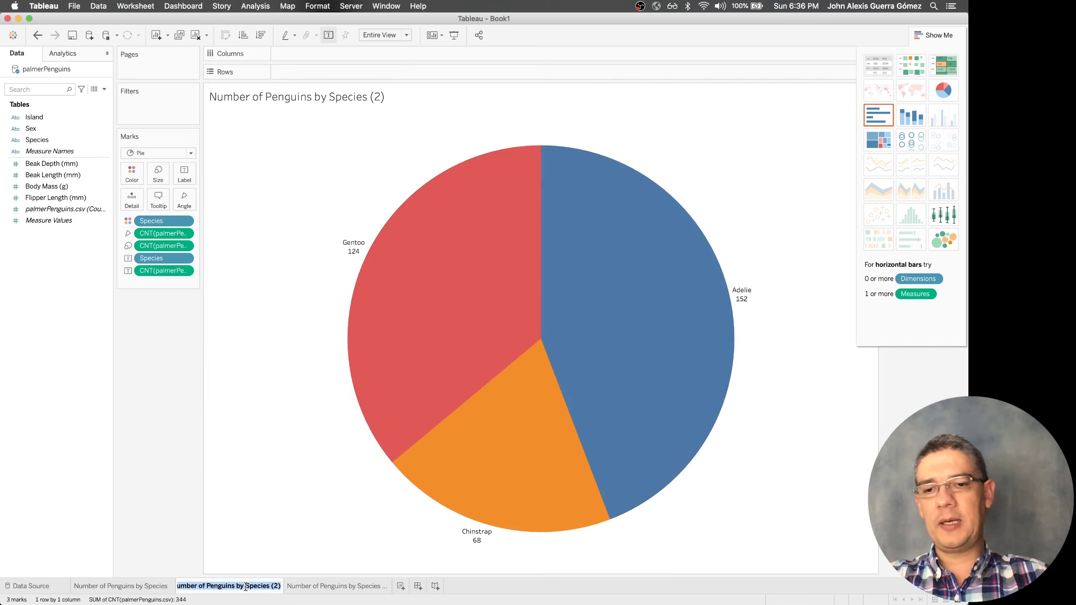
type("Pie Chart")
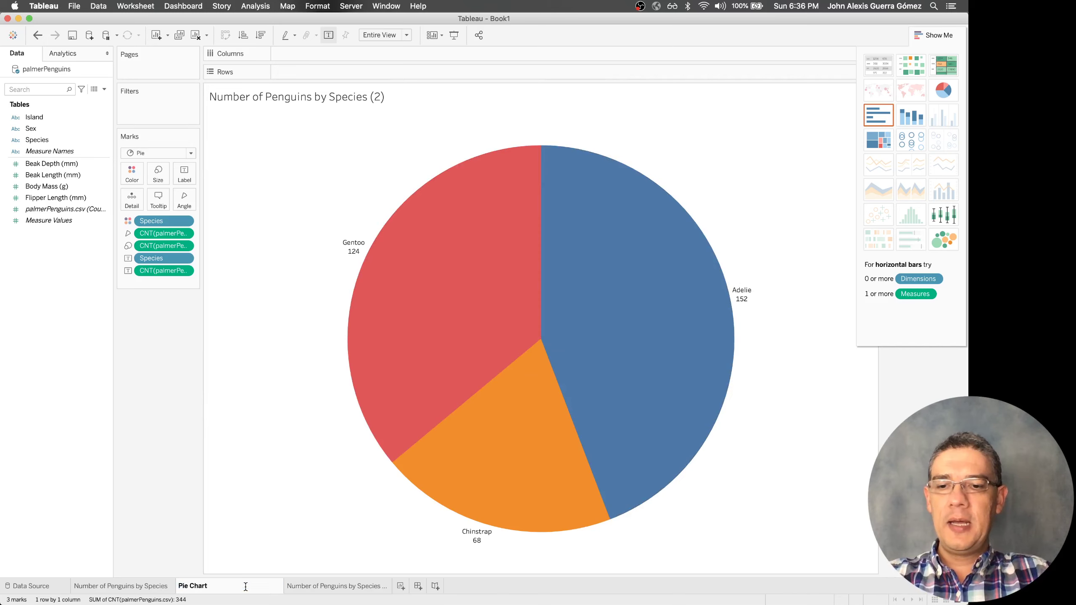
key("Return")
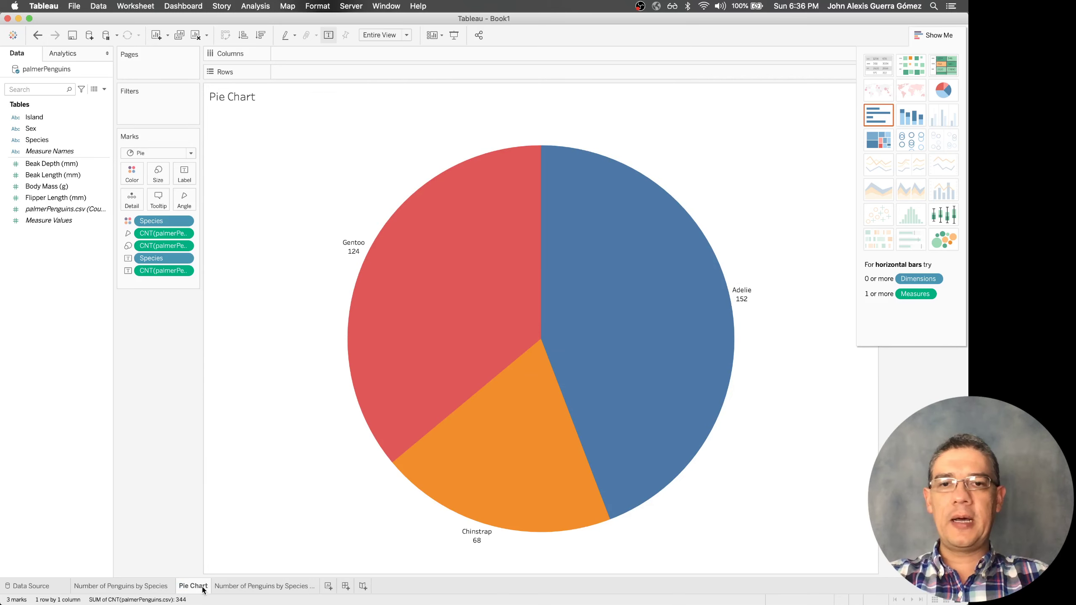
right_click(191, 592)
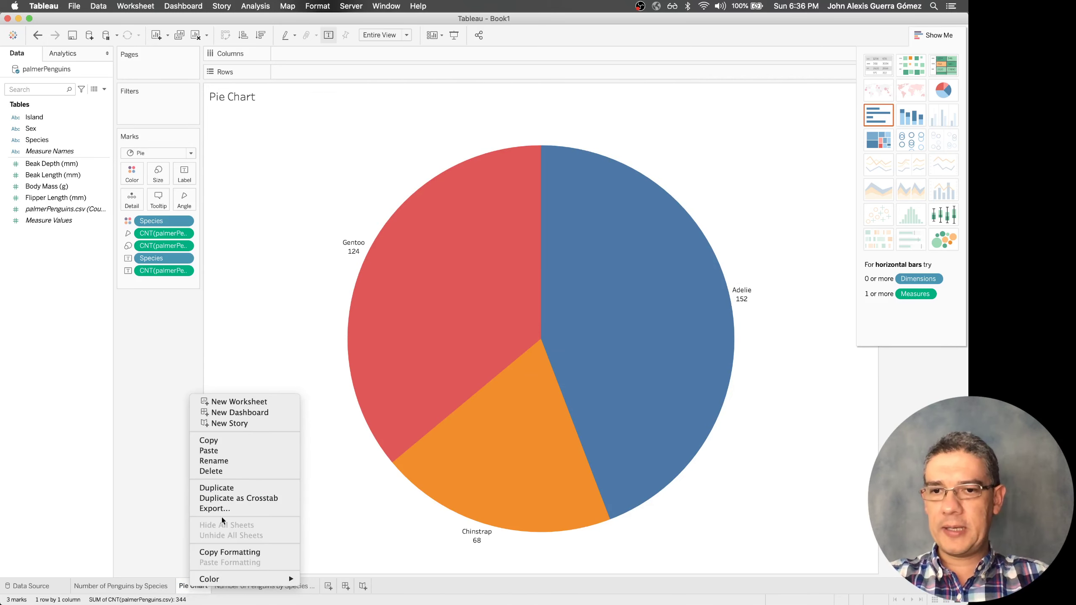
left_click(249, 487)
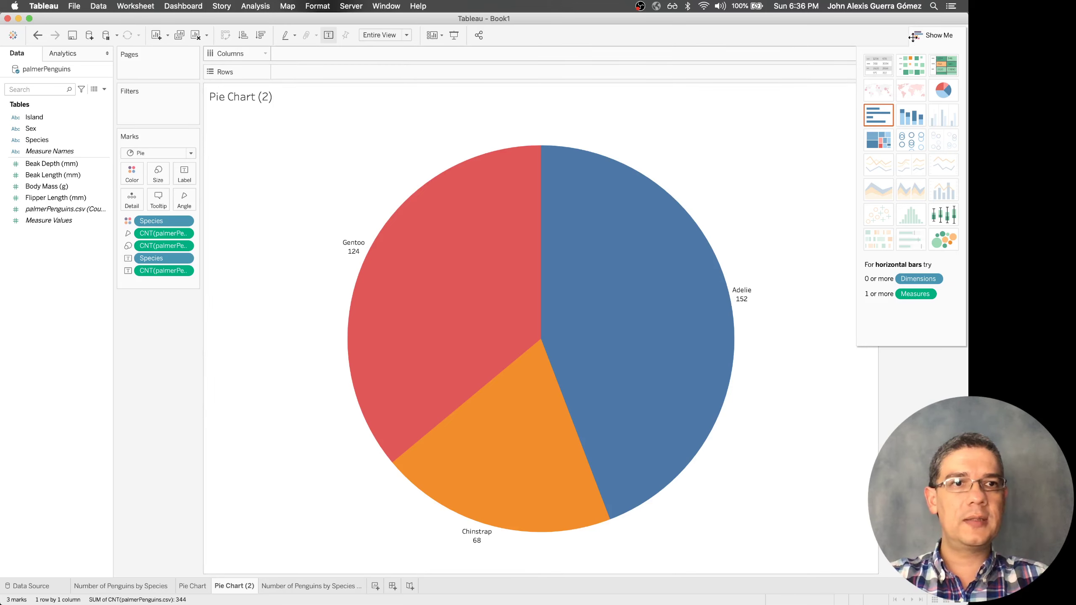
left_click(931, 40)
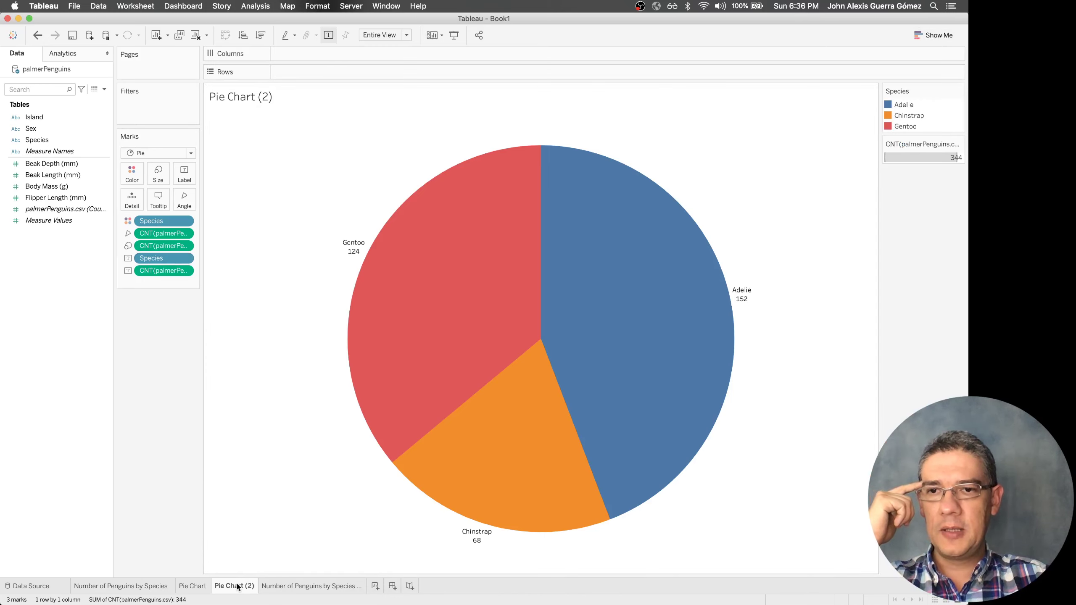
Create a new dashboard and only temporarily place the Pie Chart (2) sheet on it
left_click(394, 587)
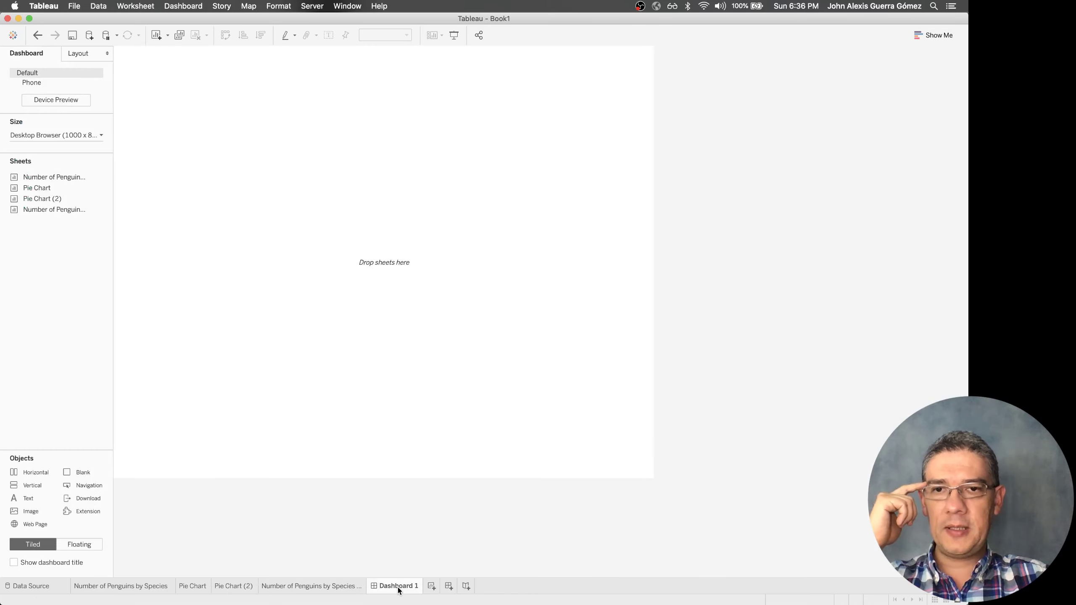
left_click_drag(68, 202, 312, 201)
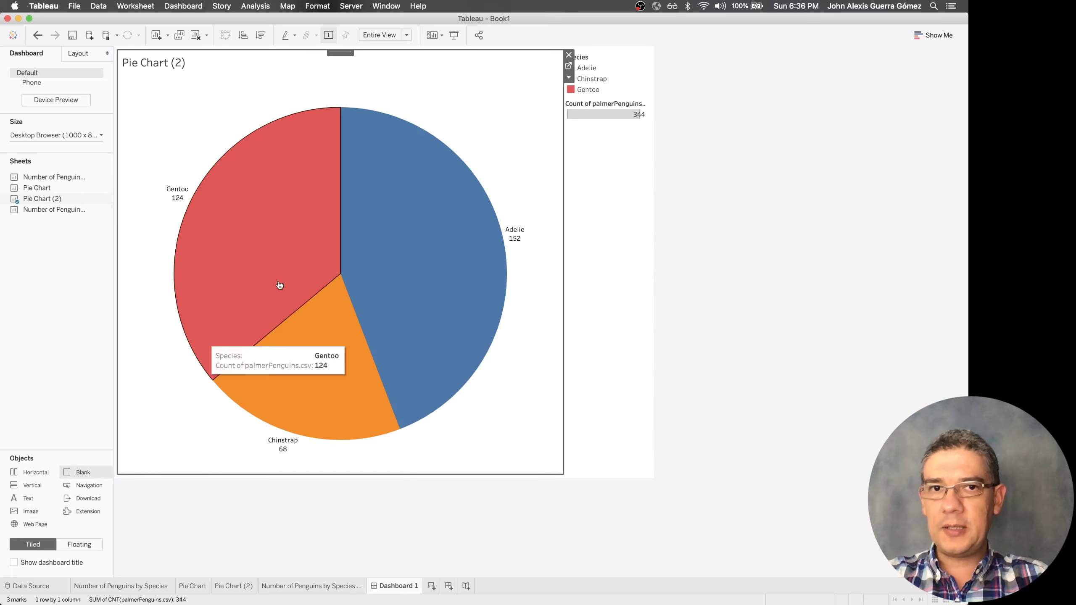
left_click(568, 55)
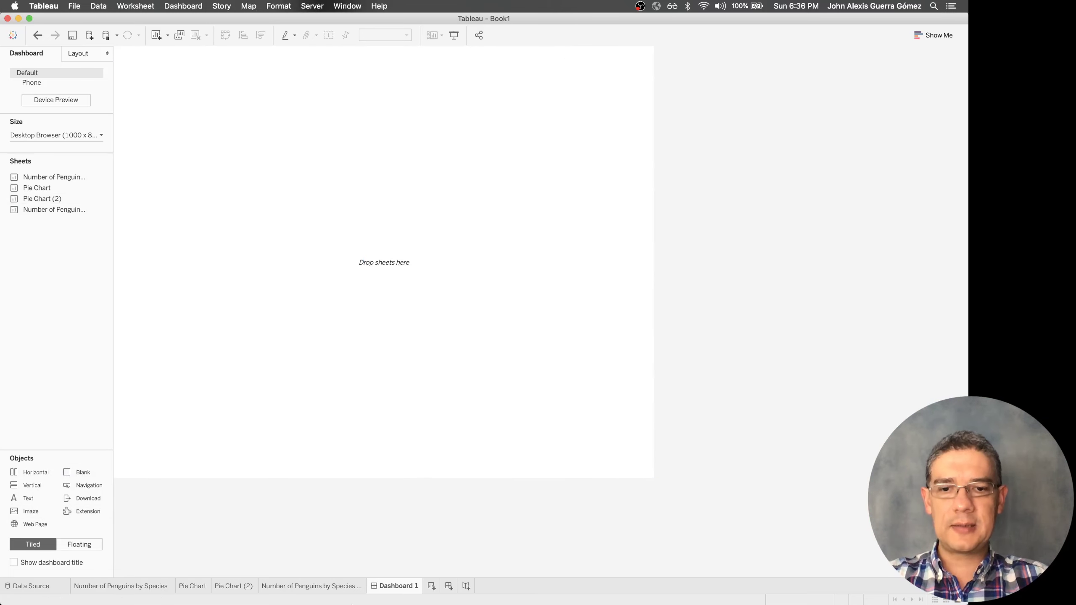
Return to the Pie Chart (2) sheet and remove the penguin count field from the mark size
left_click(222, 587)
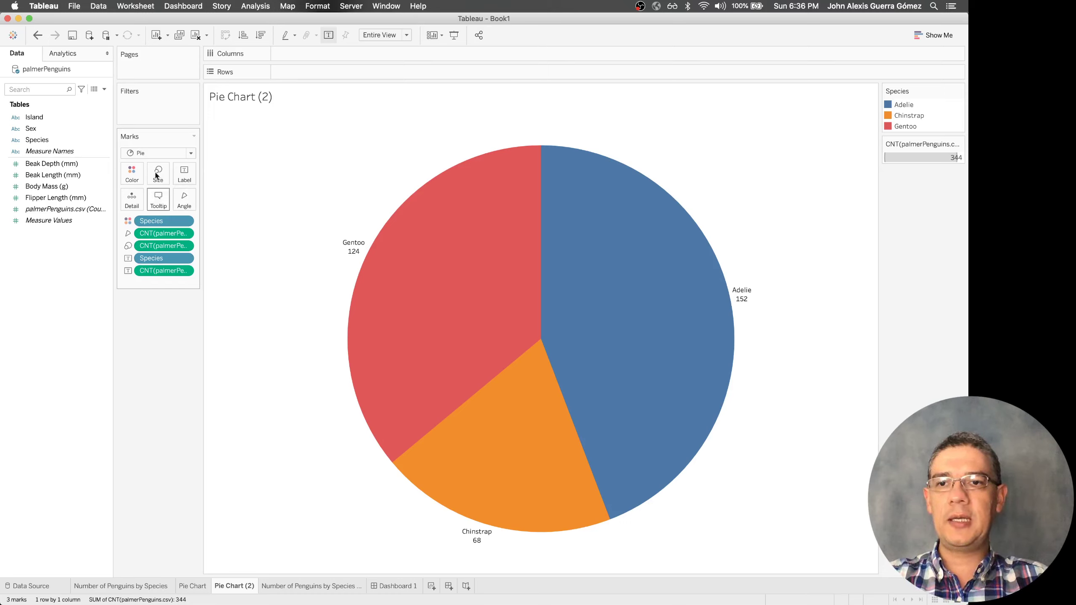
left_click_drag(150, 244, 149, 333)
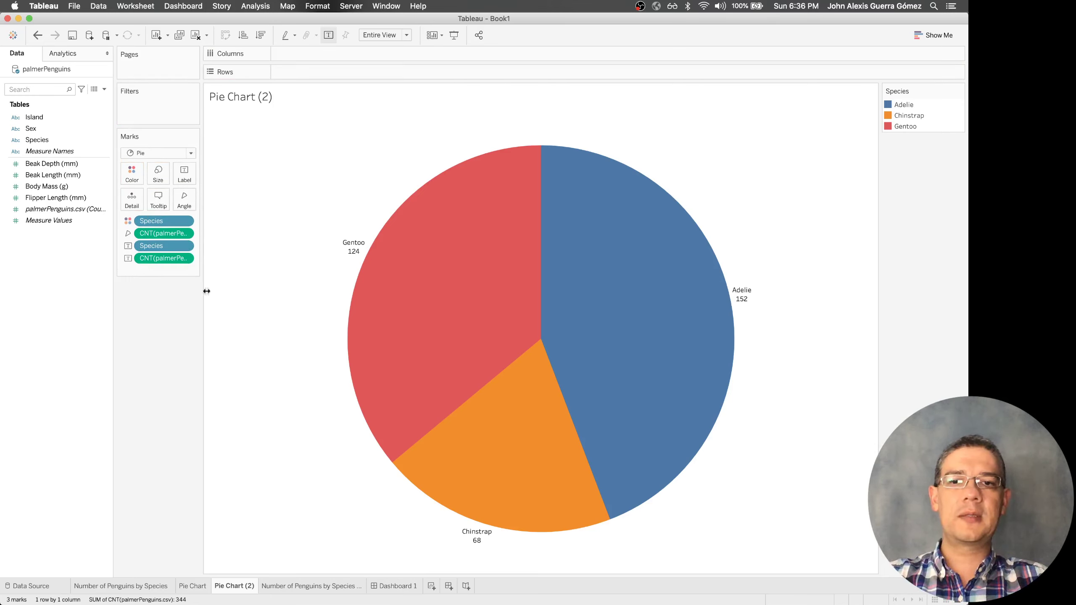
mouse_move(545, 359)
mouse_move(663, 291)
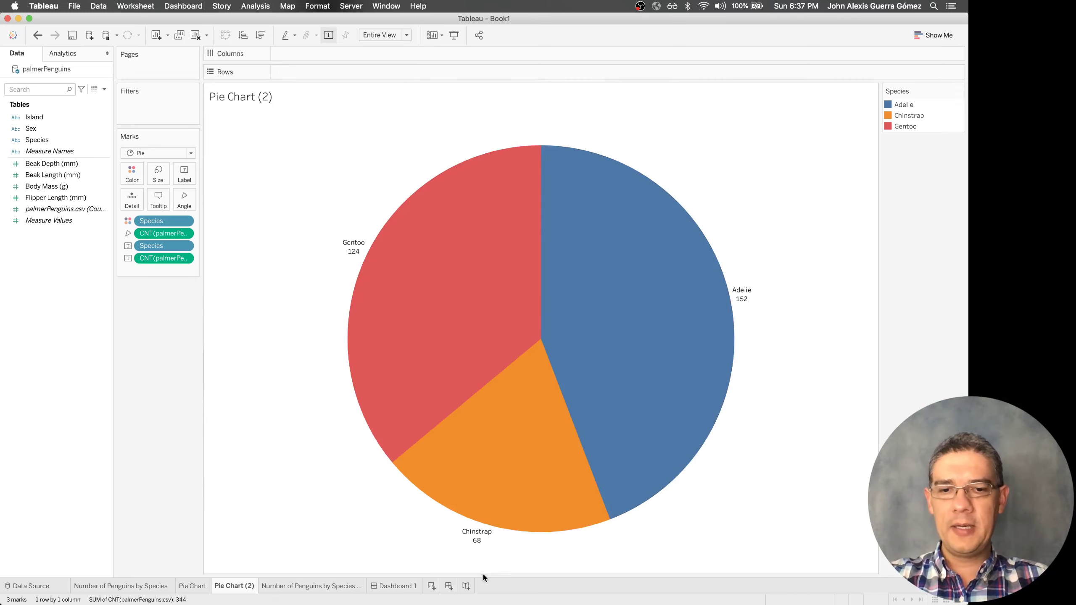
mouse_move(239, 589)
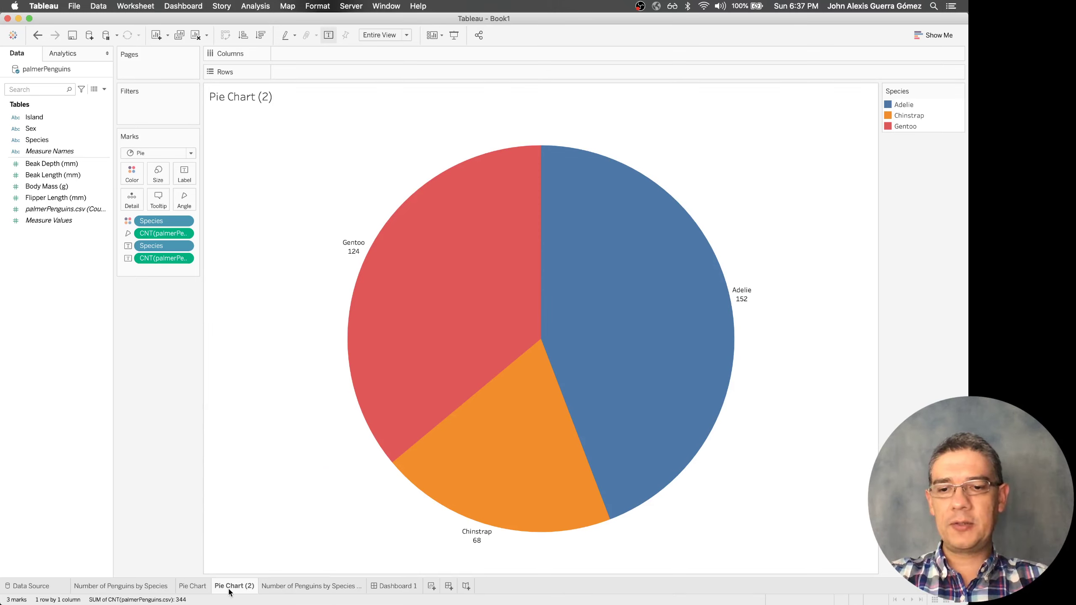
Convert Pie Chart (2) into a packed bubbles chart and hide the chart type suggestions
left_click(923, 36)
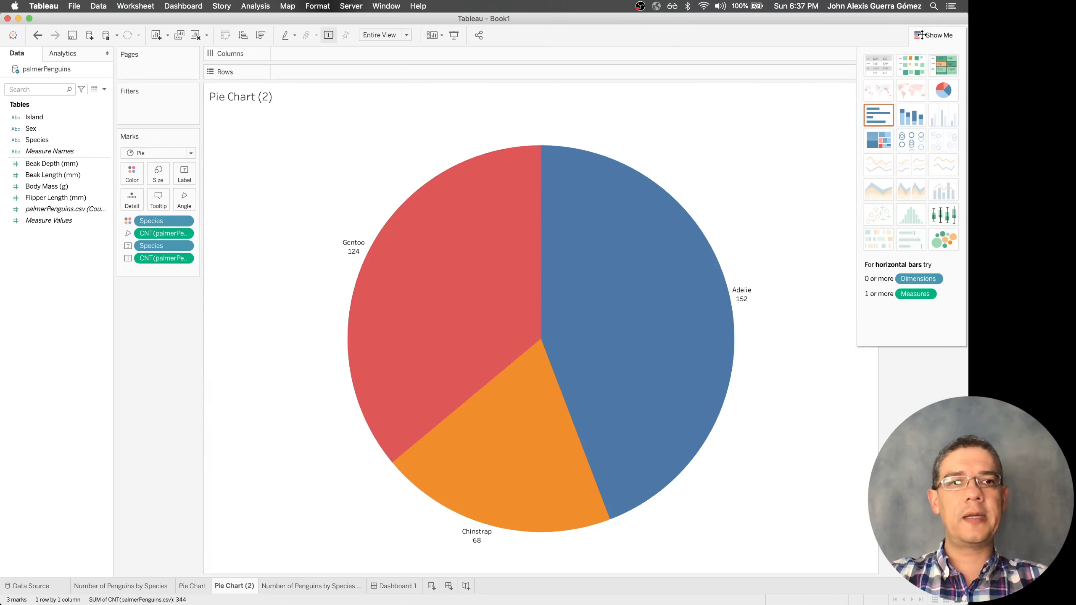
left_click(944, 248)
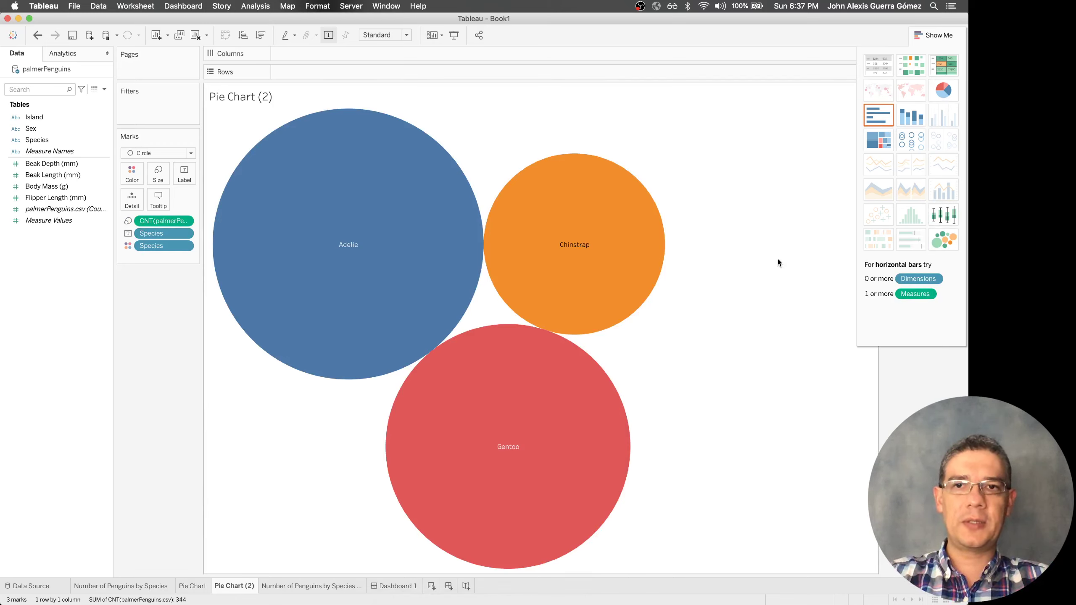
left_click(928, 36)
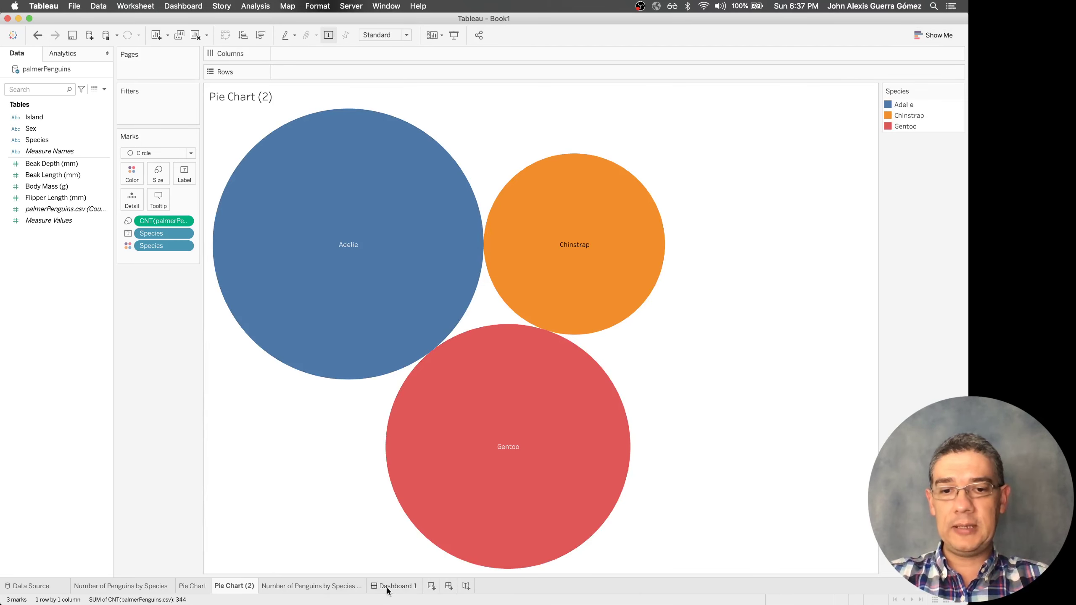
Revisit the Number of Penguins by Species and Island sheet and add a new blank worksheet
left_click(328, 589)
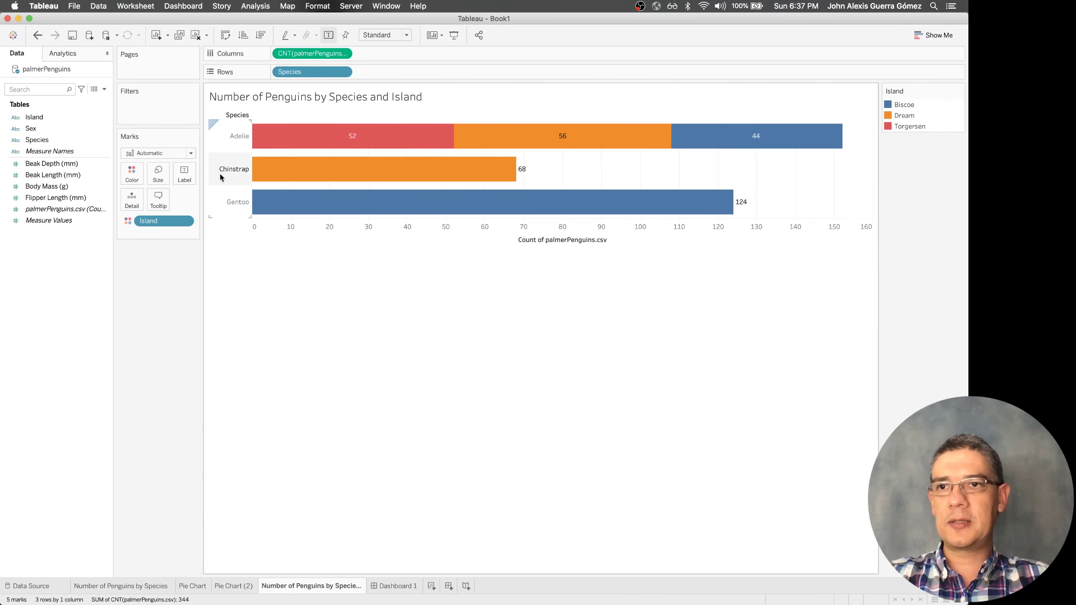
left_click(431, 588)
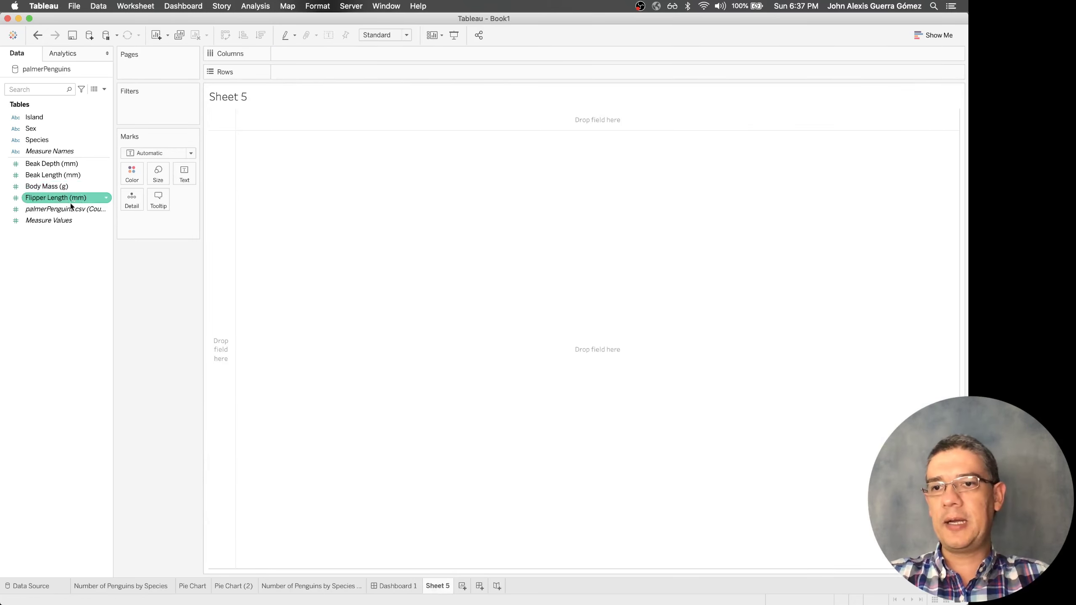
Build a text table on Sheet 5 showing the palmerPenguins.csv count, with Island and then Species as row fields
left_click_drag(62, 209, 471, 58)
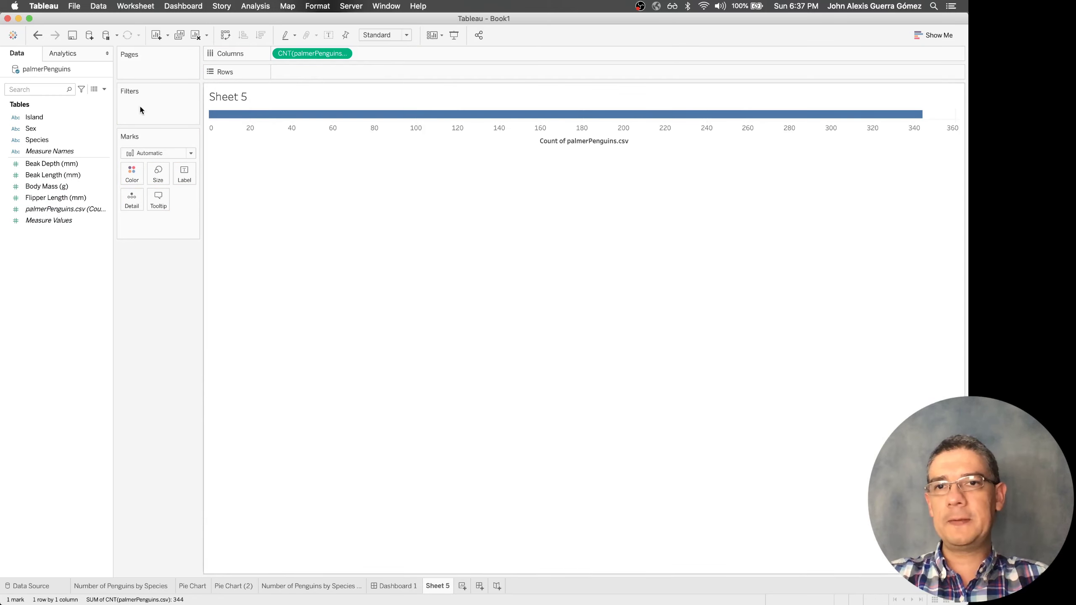
left_click_drag(312, 54, 185, 180)
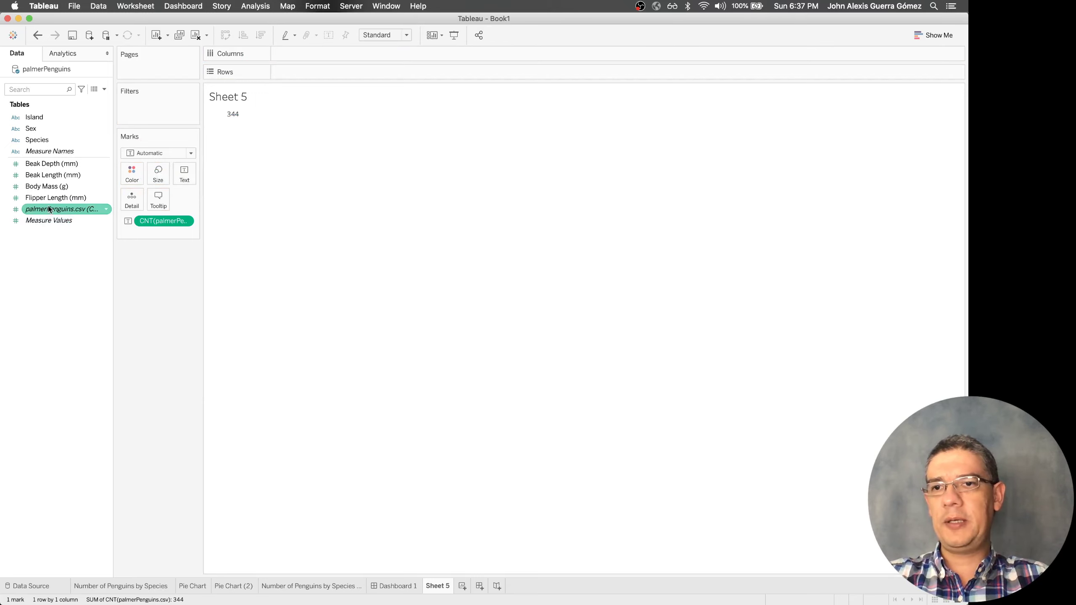
left_click(49, 139)
left_click_drag(49, 139, 363, 47)
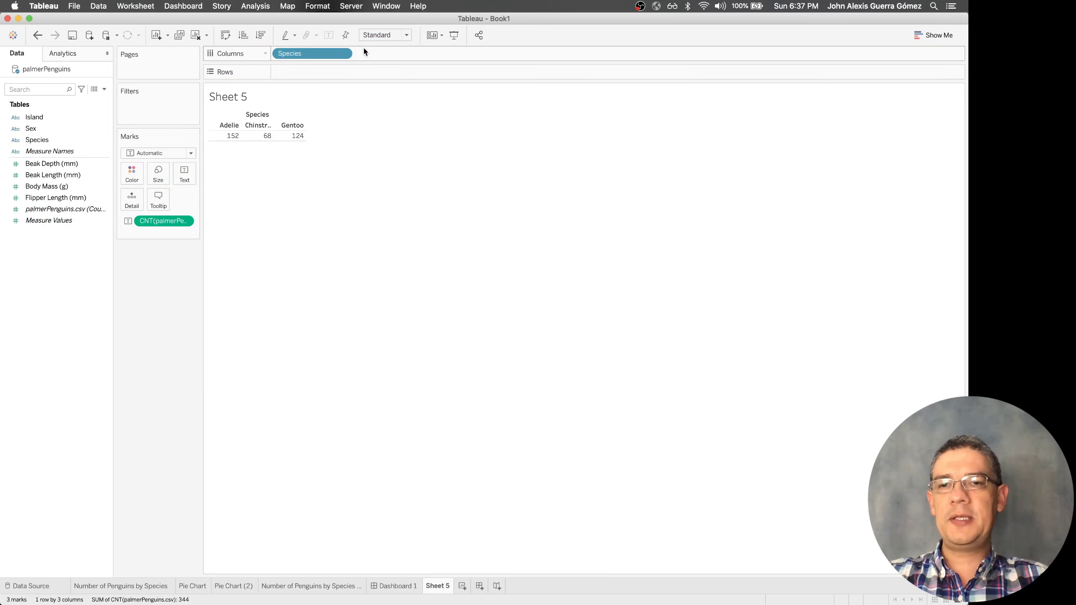
left_click_drag(311, 54, 308, 77)
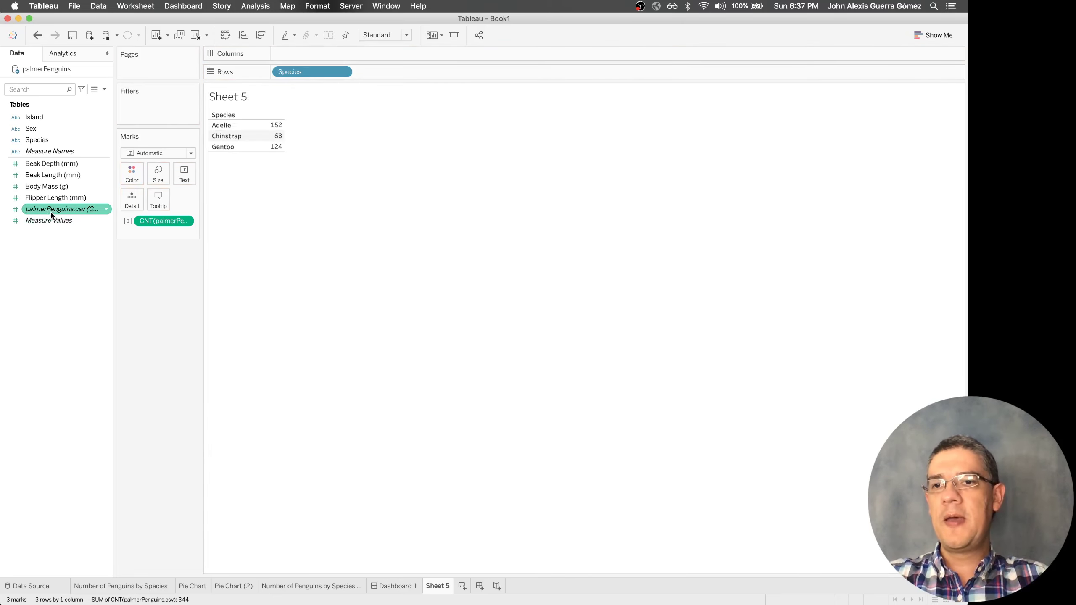
left_click_drag(46, 116, 278, 75)
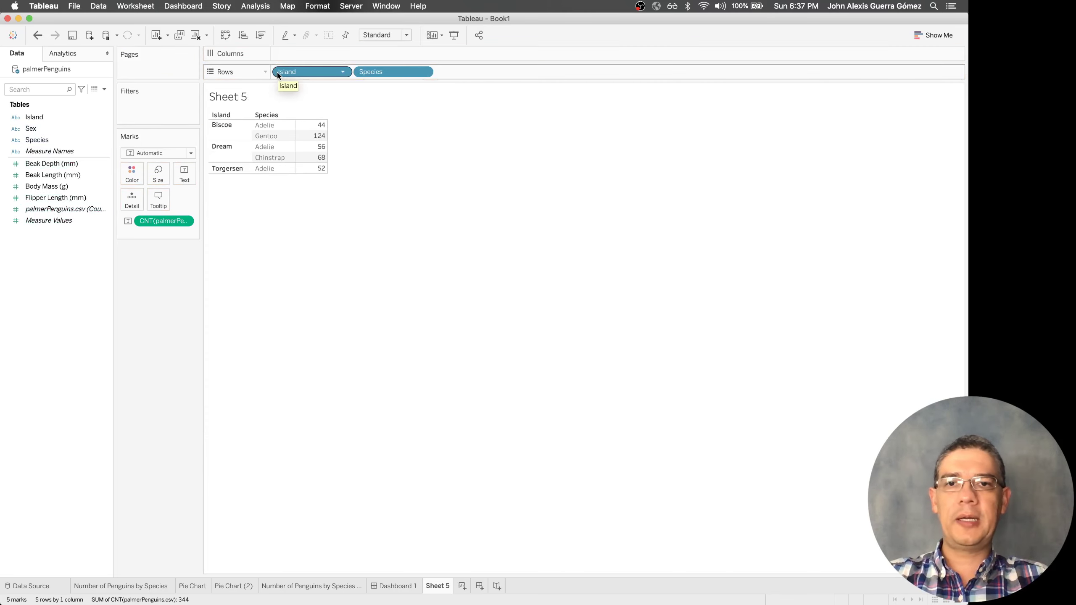
mouse_move(321, 140)
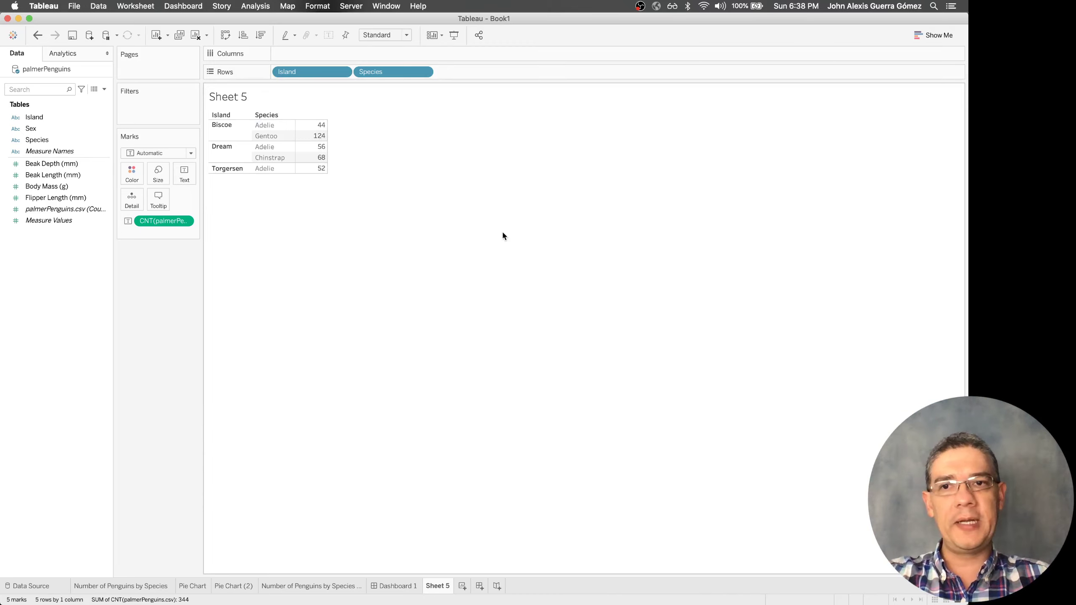
left_click(926, 34)
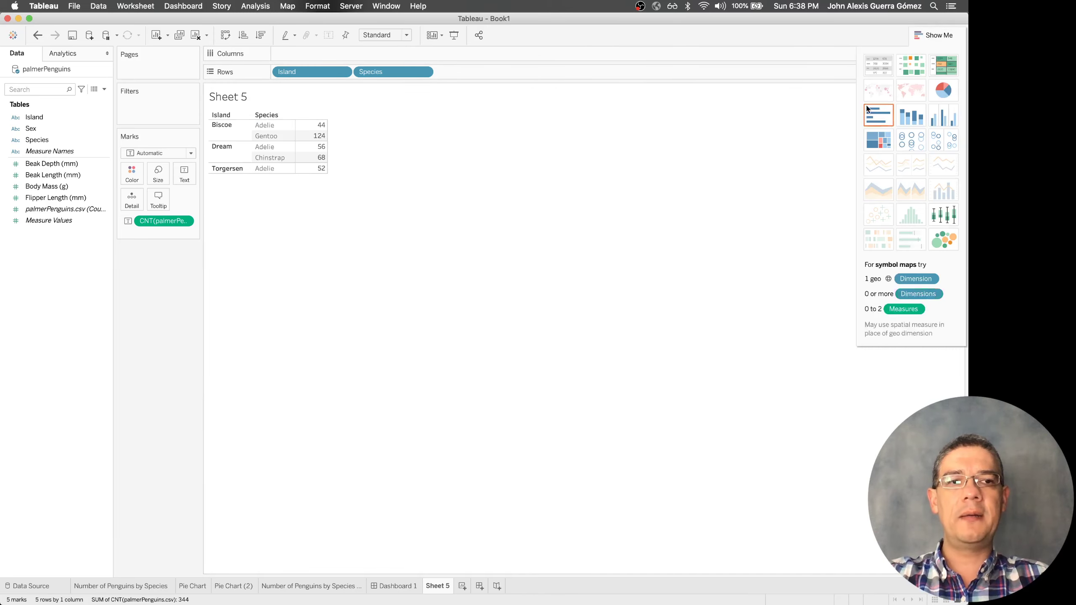
left_click(930, 36)
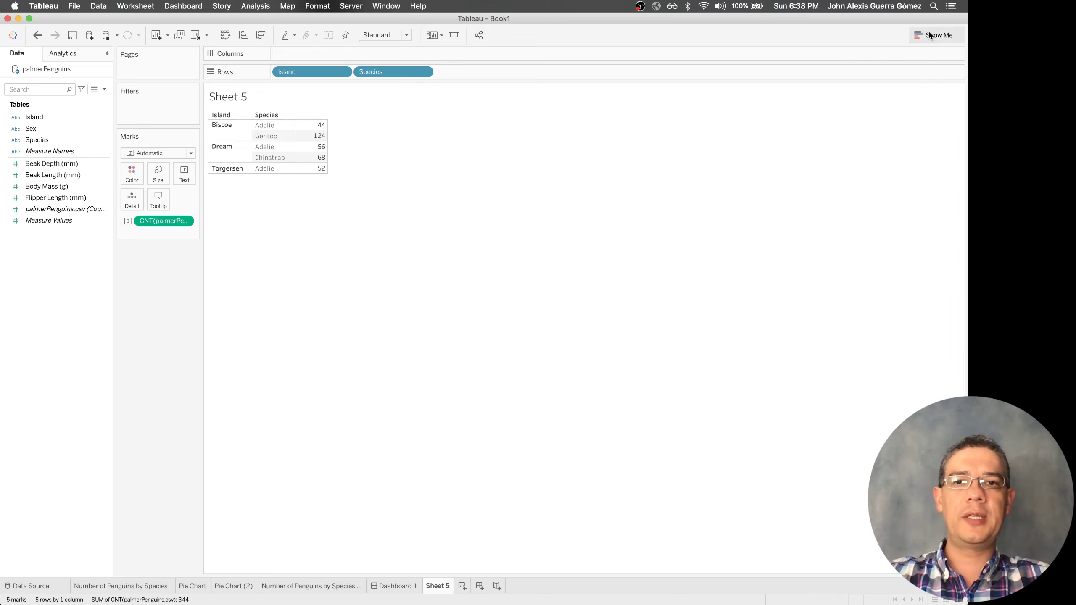